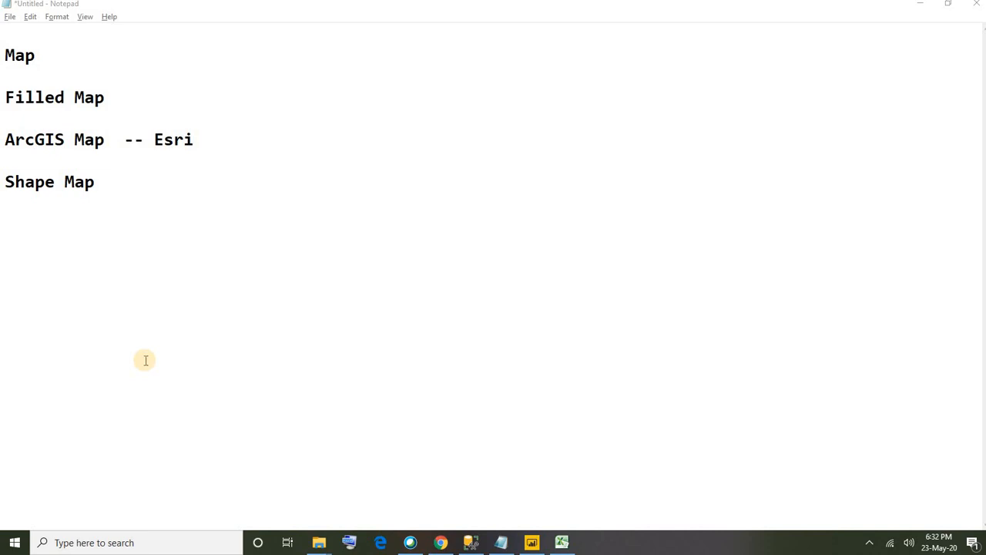
Switch to Power BI Desktop and review the columns of the sales table on Page 1, from Country to Profit.
left_click(121, 288)
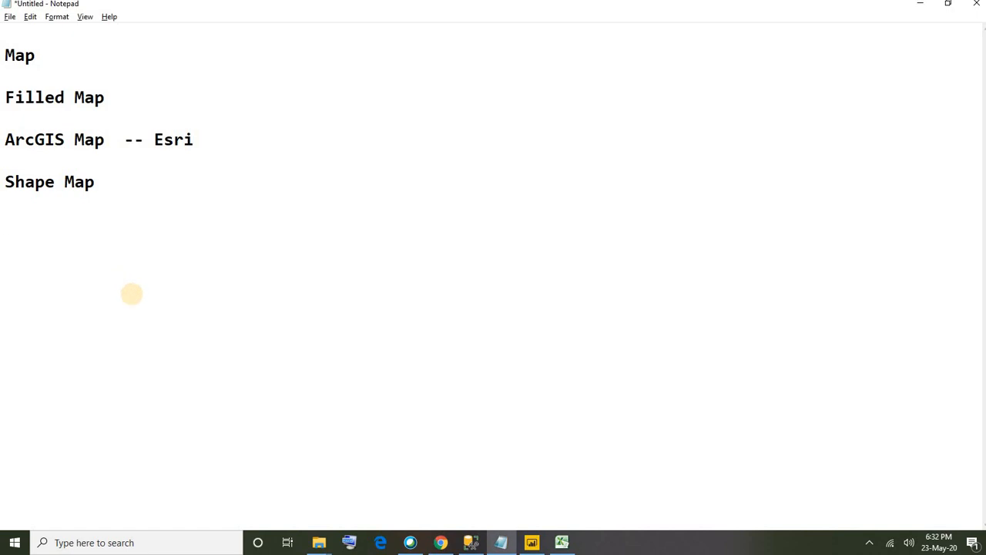
left_click(533, 542)
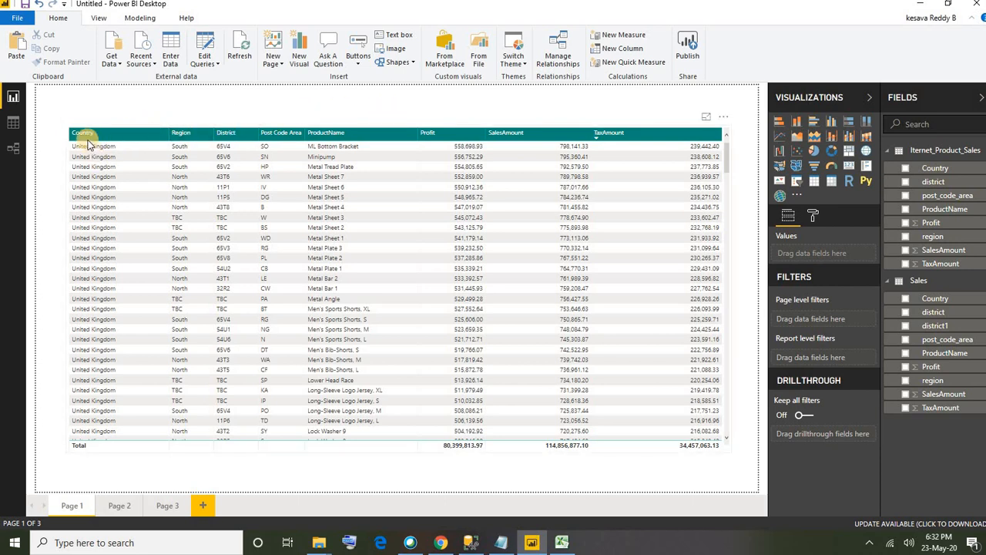
left_click_drag(87, 144, 445, 139)
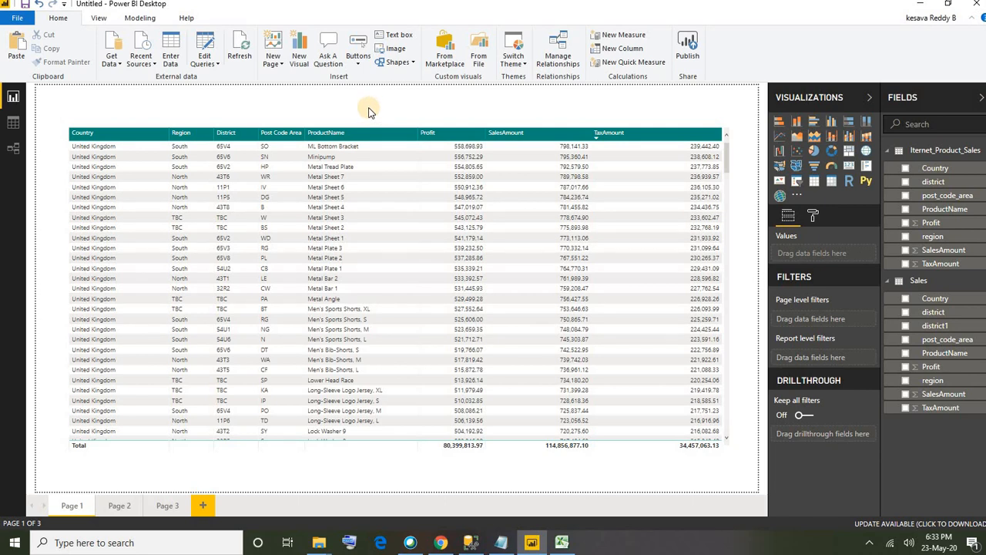
Check in the preview features options whether the Shape map visual is enabled, then leave the options without changes.
left_click(18, 19)
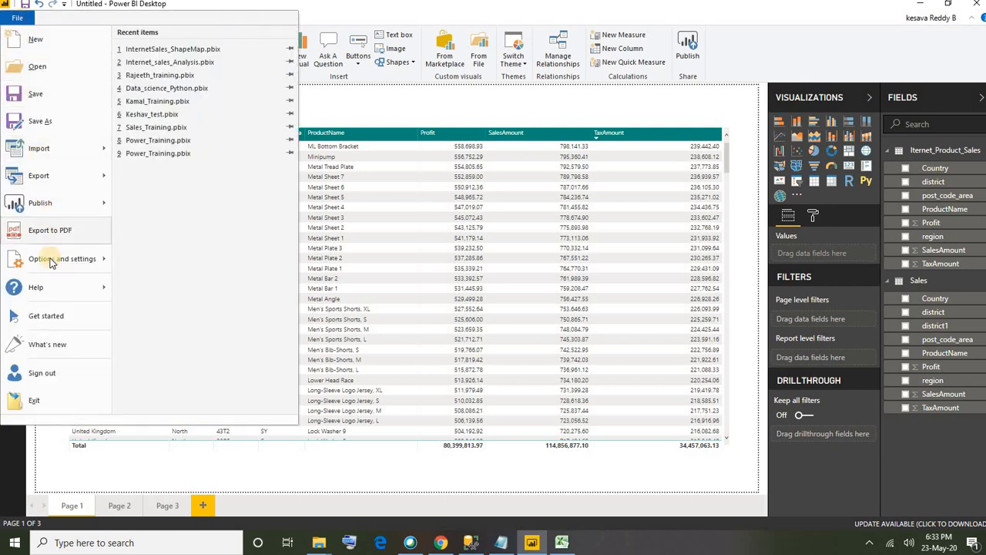
mouse_move(39, 266)
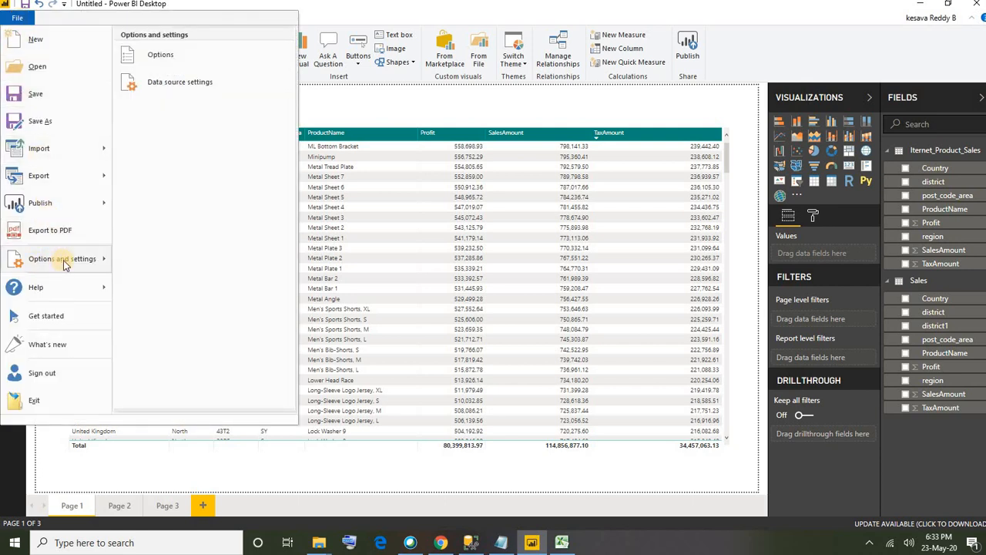
left_click(159, 58)
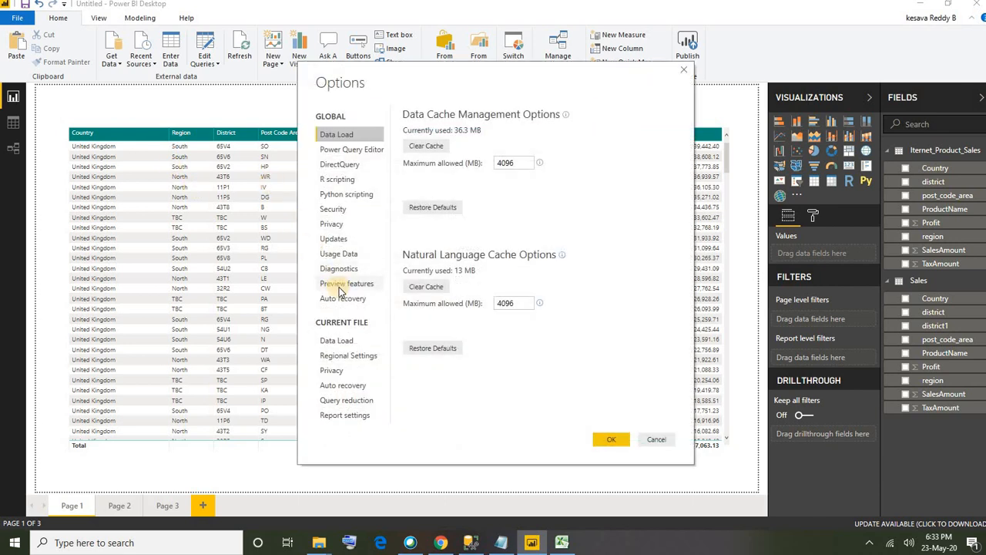
left_click(357, 287)
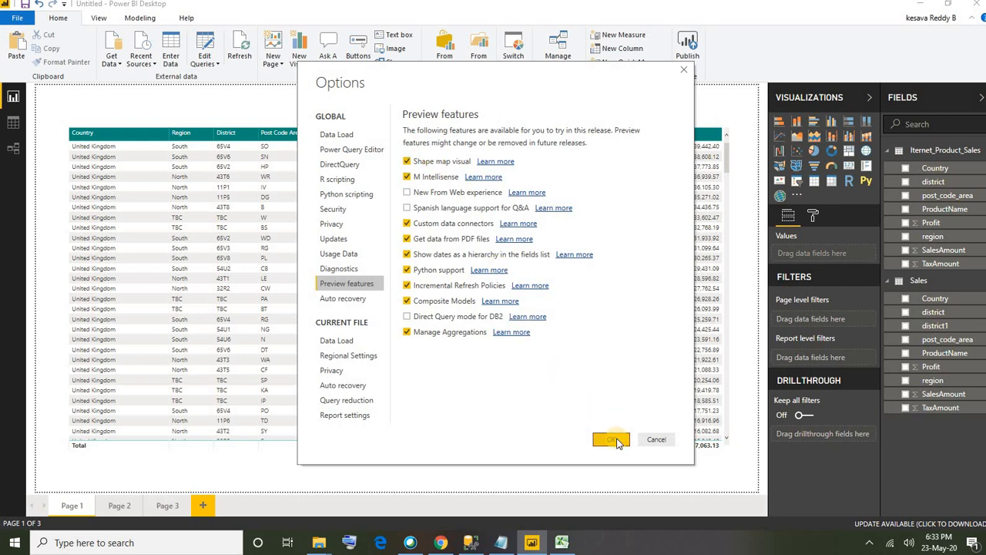
left_click(654, 439)
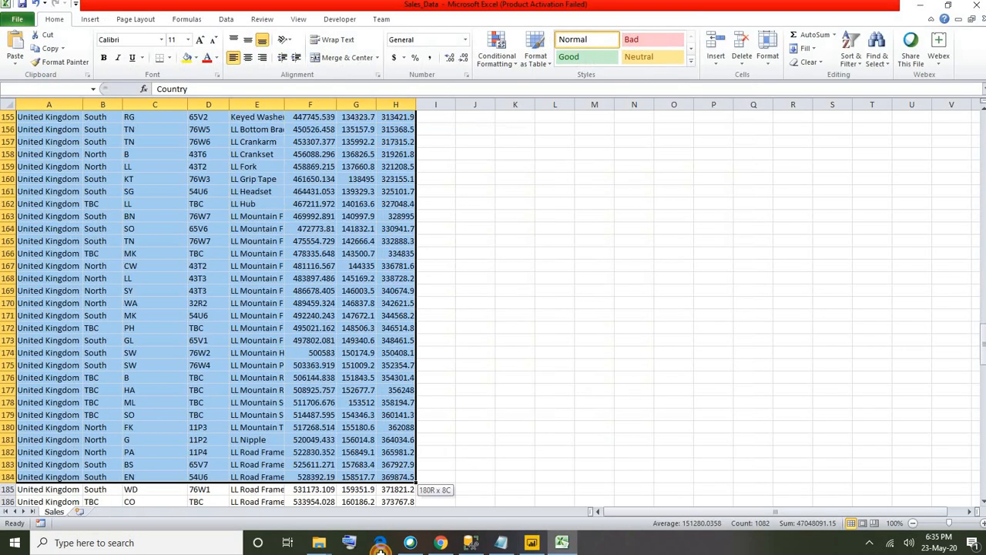
Copy the full data range A1:H281 from the Excel Sales_Data workbook and paste it into a new manually entered table in Power BI Desktop.
left_click_drag(386, 481, 385, 475)
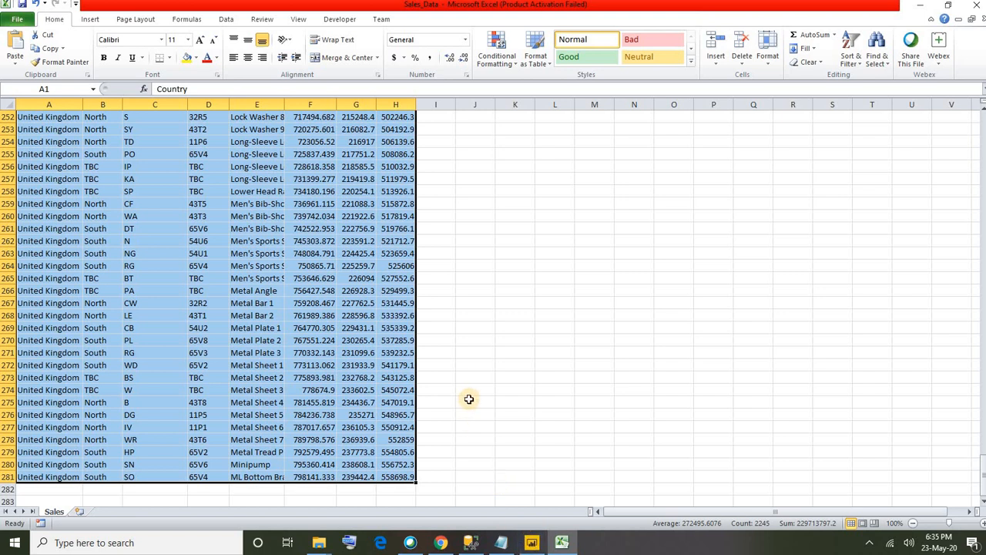
key("ctrl+c")
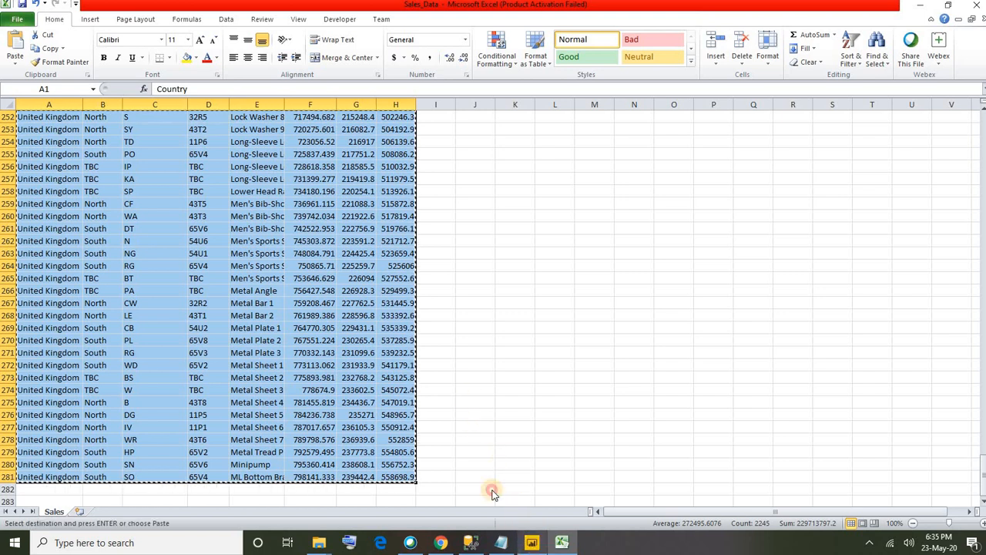
left_click(532, 542)
left_click(253, 99)
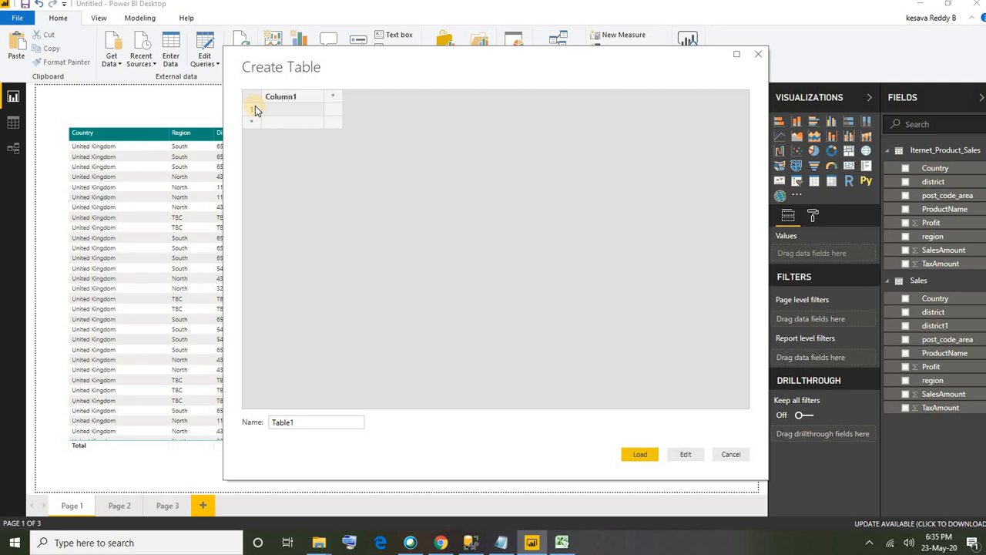
key("ctrl+v")
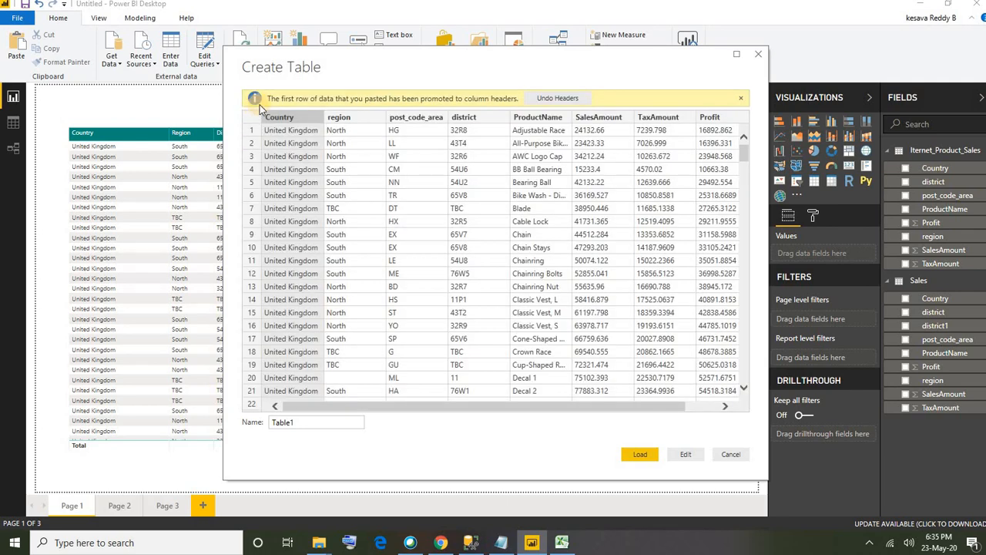
left_click(741, 99)
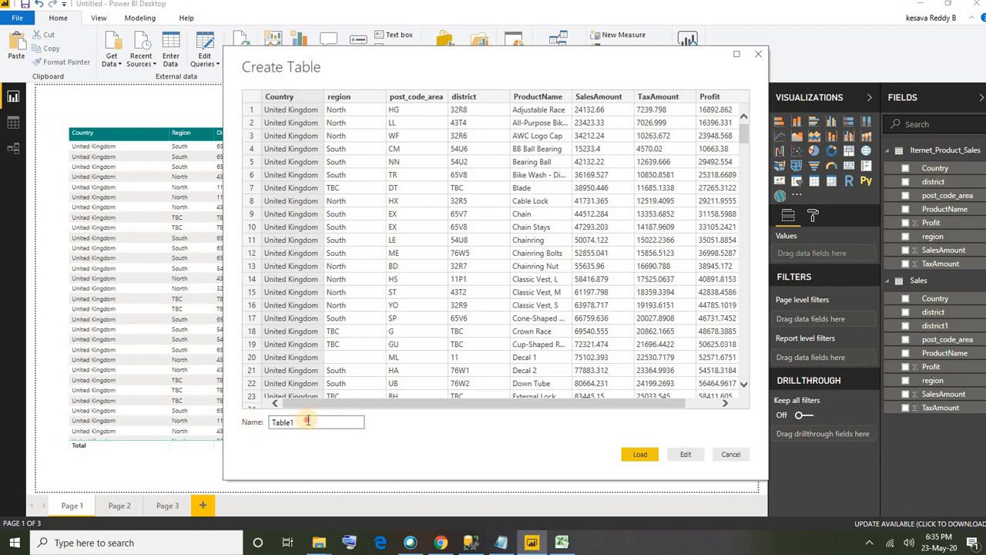
Name the pasted table Sales Data and load it into the model.
left_click_drag(307, 421, 242, 427)
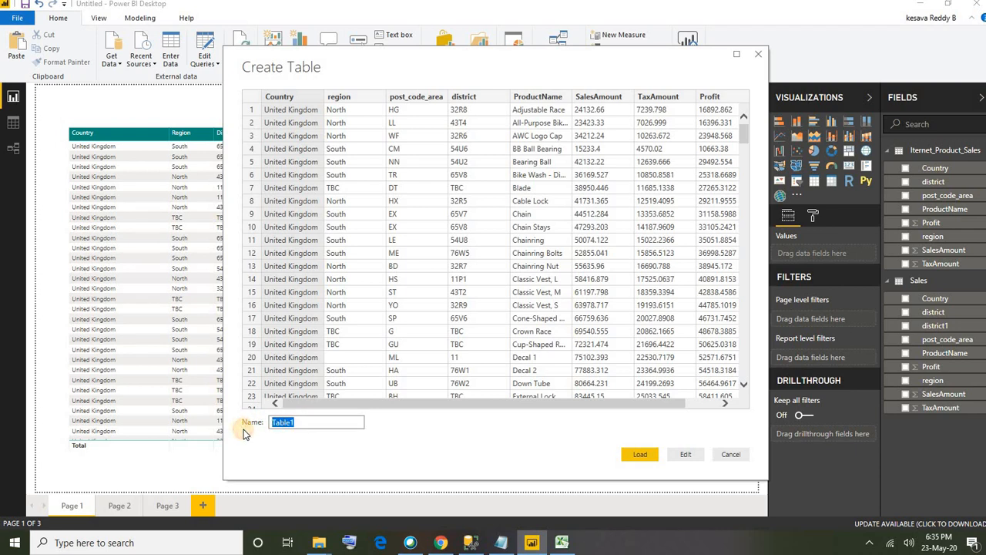
type("Sales Data")
left_click(644, 455)
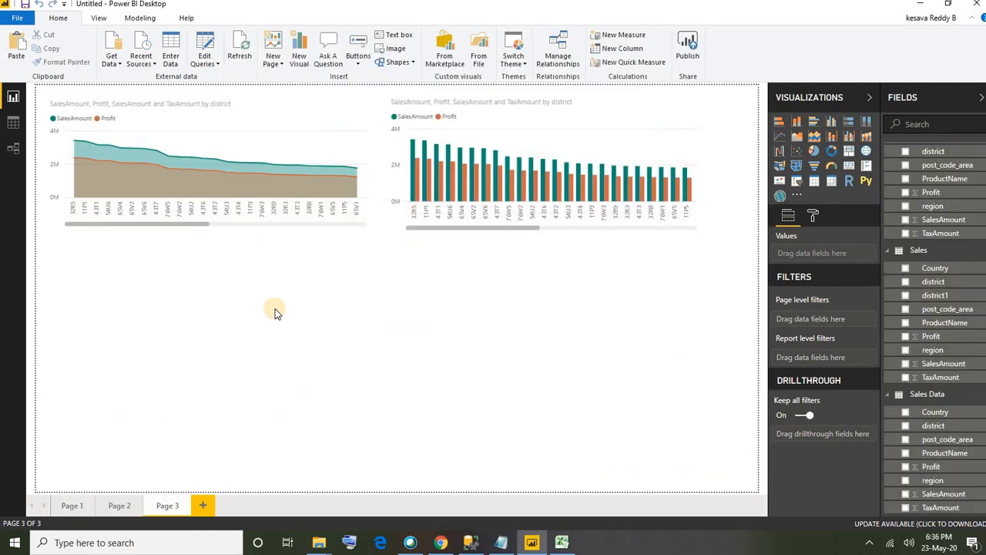
Insert a Shape map visual in the empty area of Page 3 below the area chart.
left_click(265, 123)
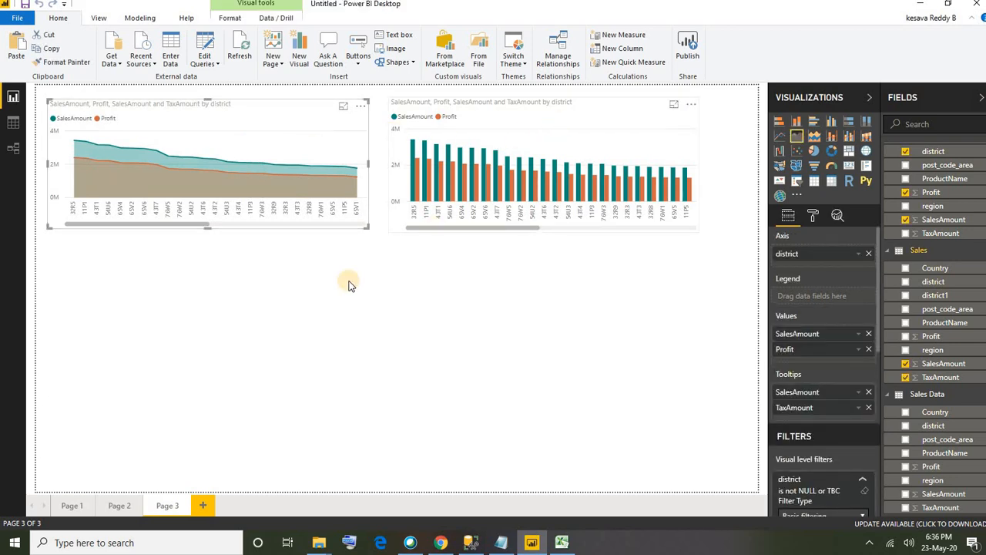
left_click(259, 312)
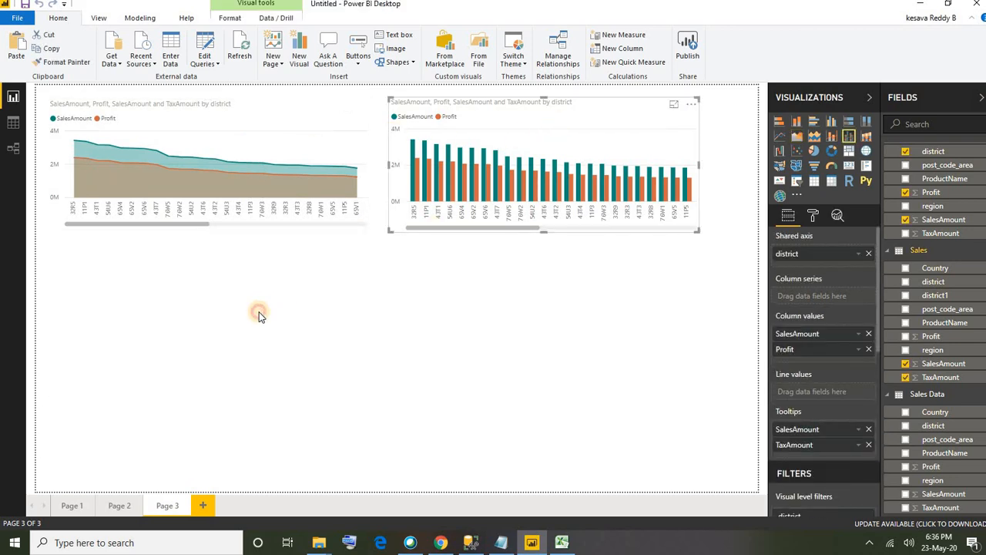
left_click(796, 165)
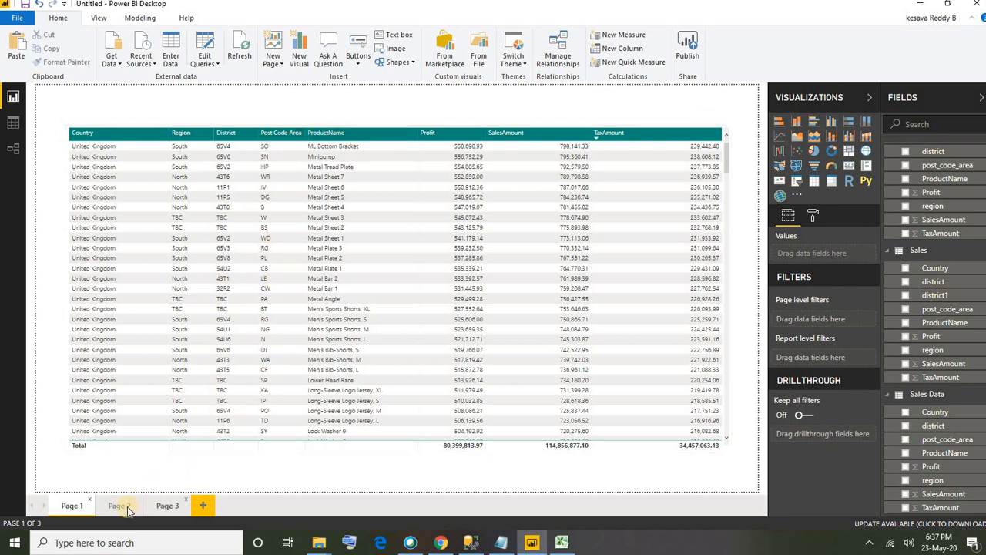
Assign region as the legend and SalesAmount as the color saturation of the shape map on Page 3, and narrow the visual.
left_click(167, 506)
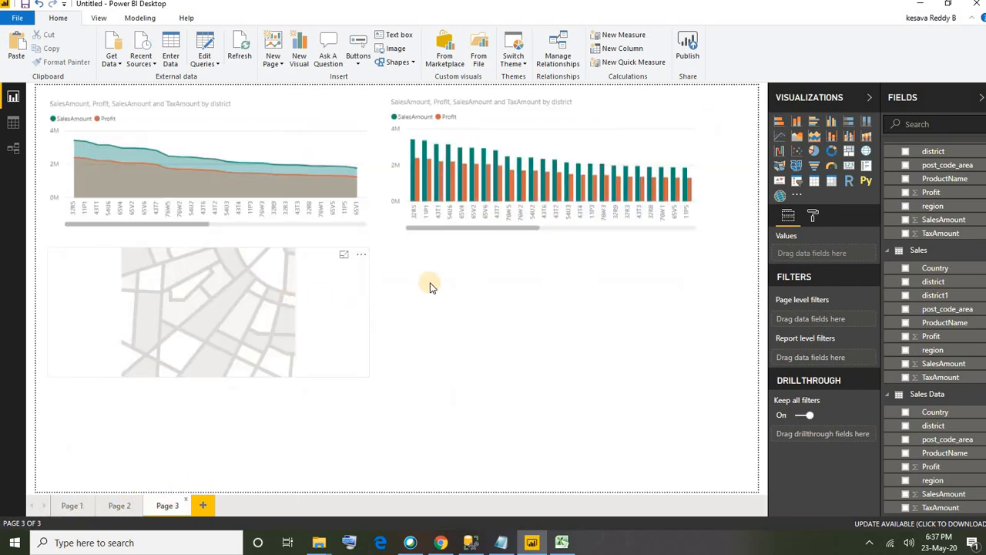
left_click_drag(198, 246, 202, 282)
left_click(220, 279)
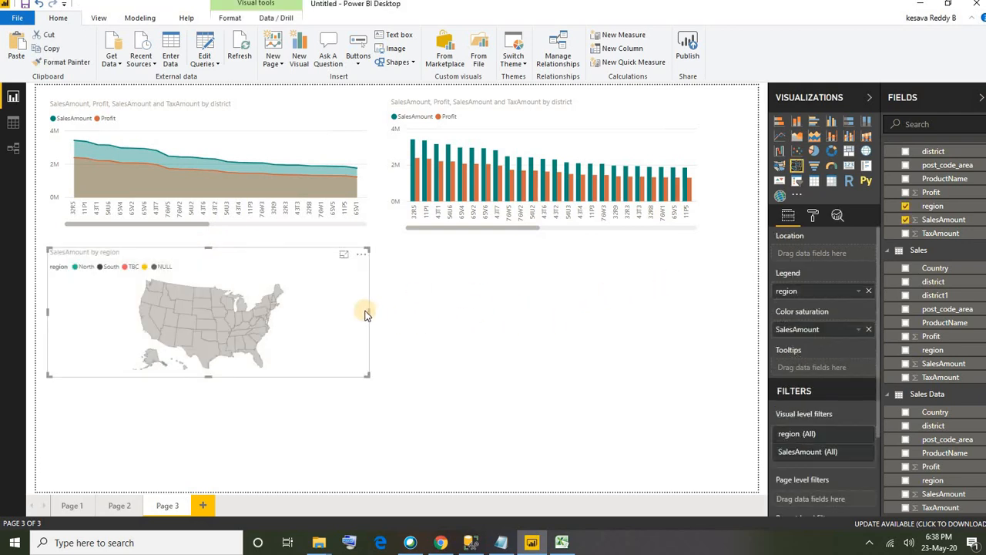
left_click_drag(368, 309, 308, 318)
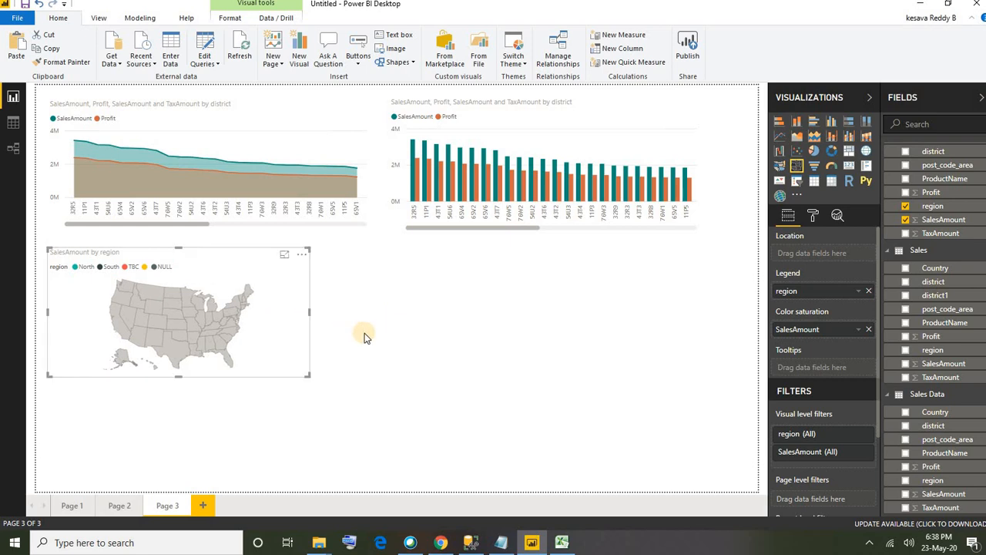
Examine the list of built-in maps in the shape map's Shape formatting settings.
left_click(813, 215)
left_click(824, 283)
left_click(855, 309)
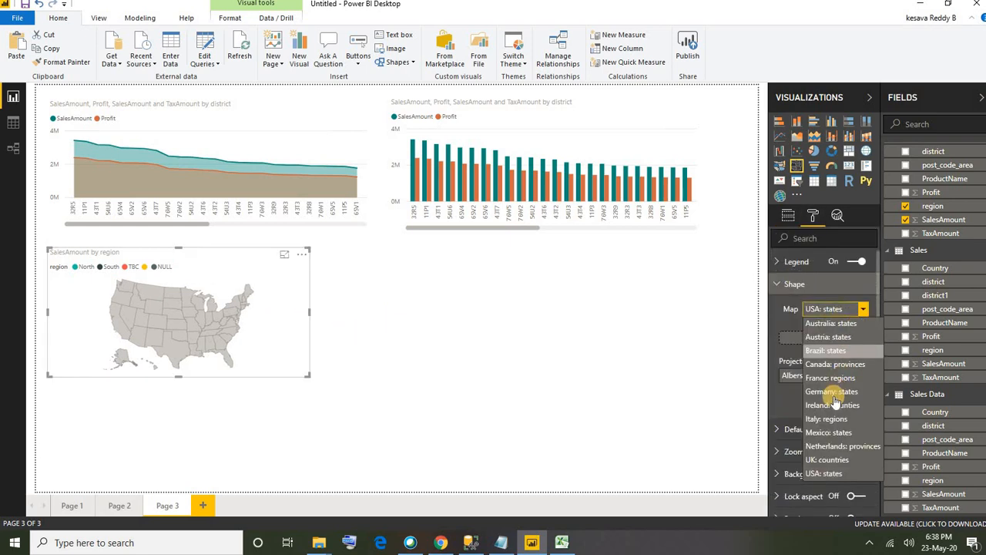
left_click(812, 225)
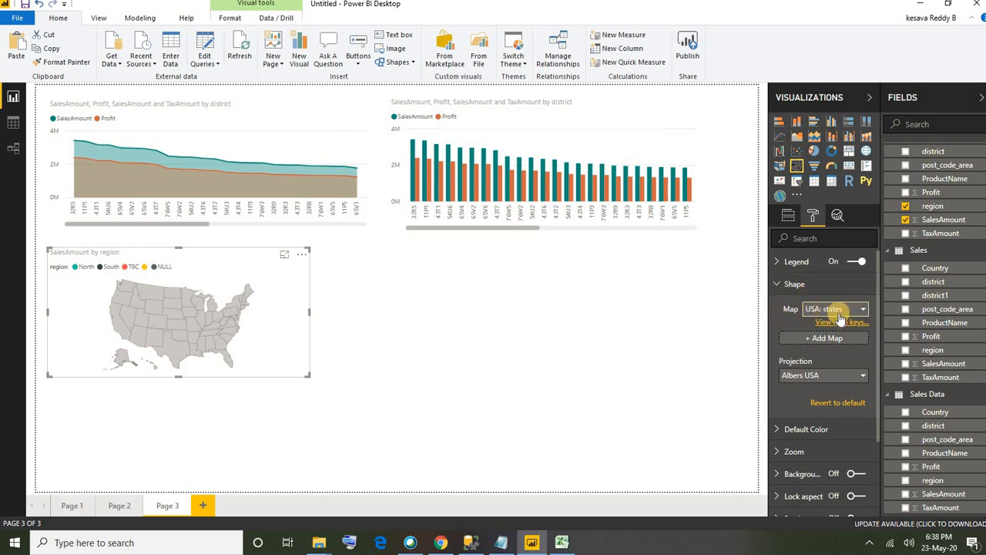
left_click(636, 332)
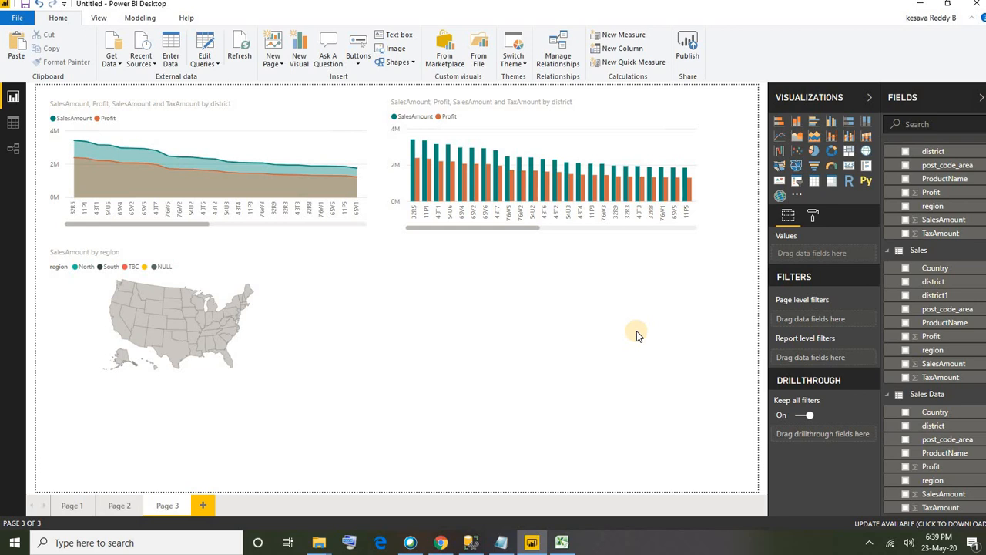
Set the shape map's map to UK: countries with the Orthographic projection, and make the visual taller.
left_click(269, 334)
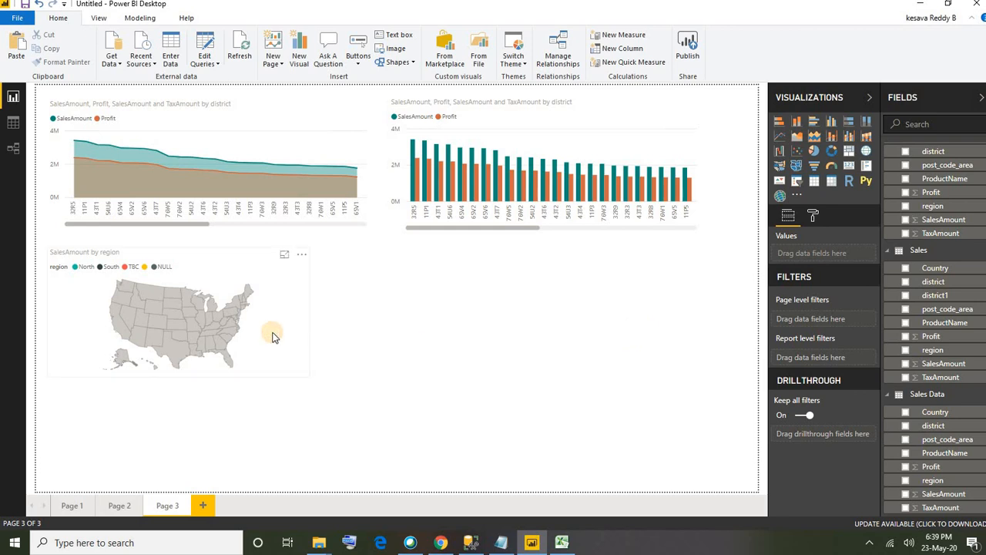
left_click(812, 216)
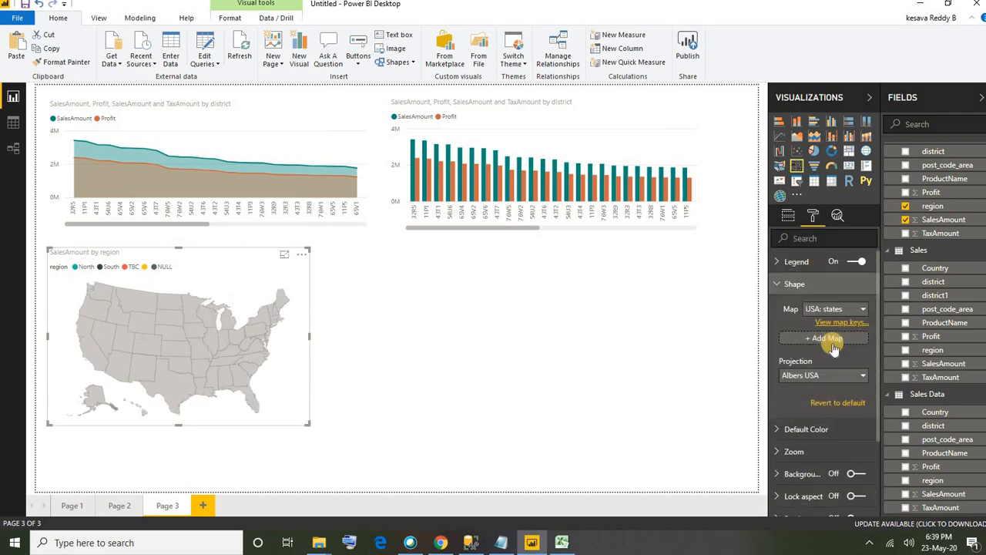
left_click(839, 309)
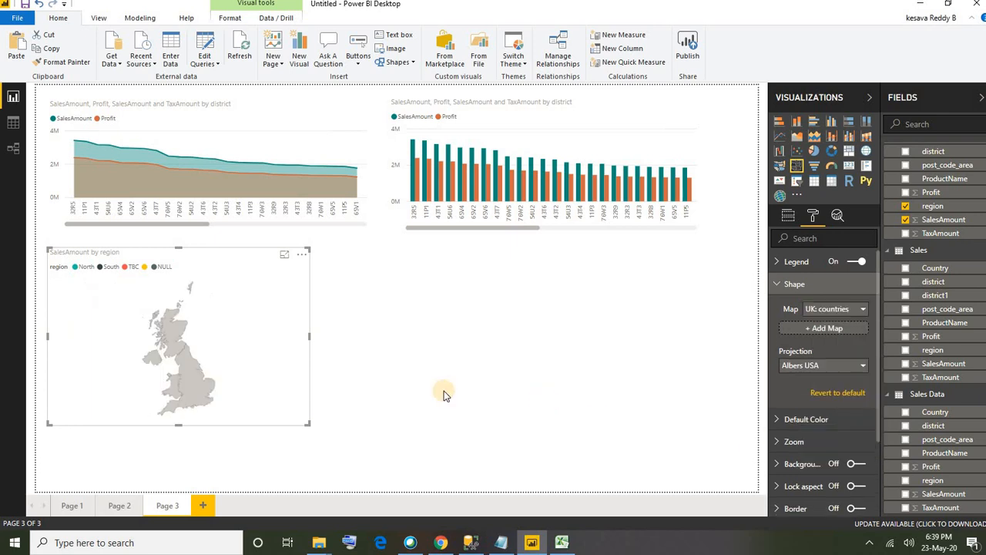
left_click_drag(176, 438, 205, 452)
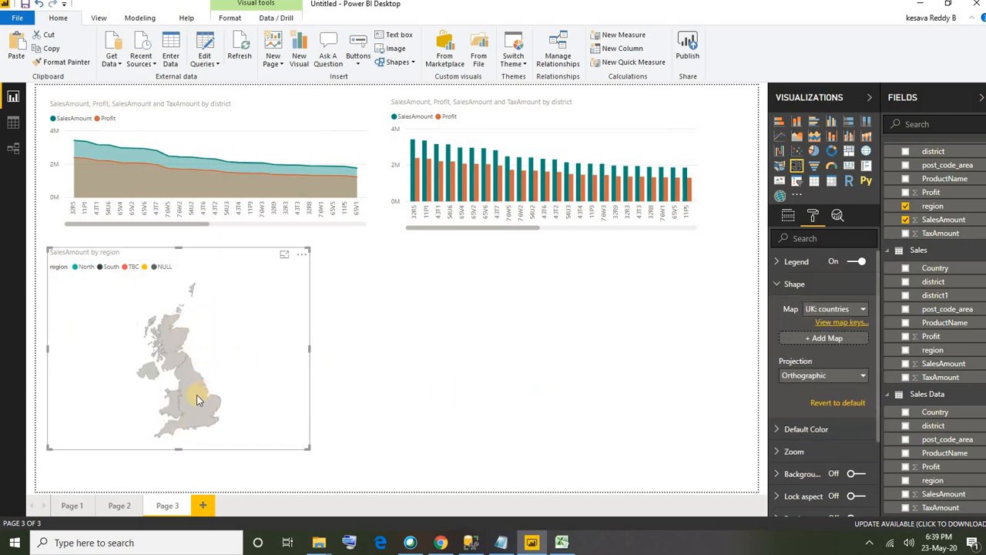
Inspect the tooltips of the individual countries on the UK shape map, then deselect the visual.
mouse_move(197, 399)
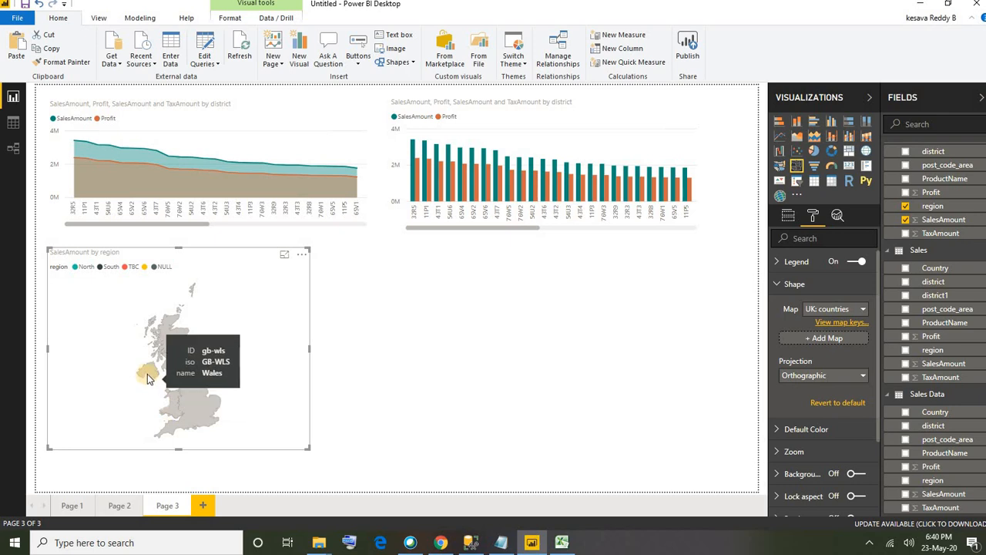
mouse_move(148, 377)
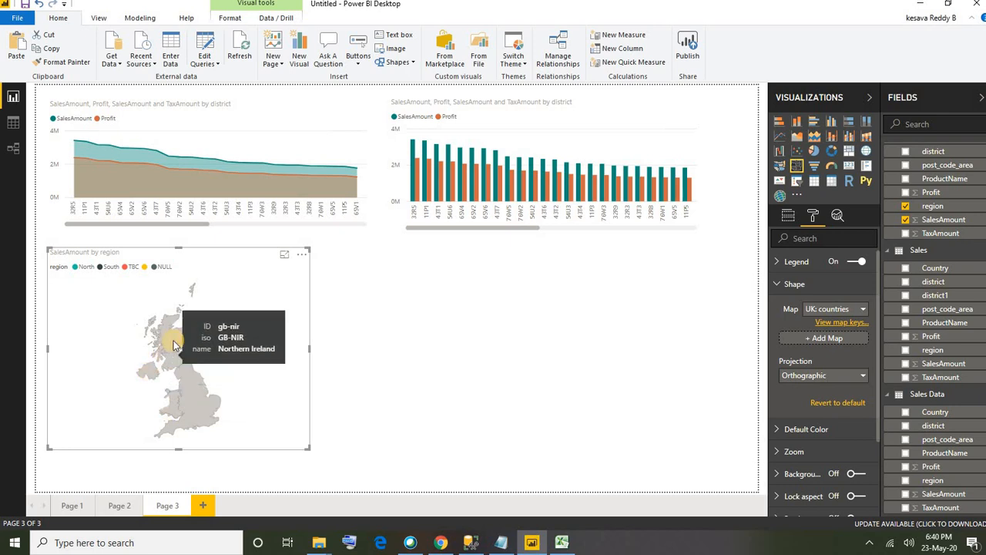
mouse_move(174, 344)
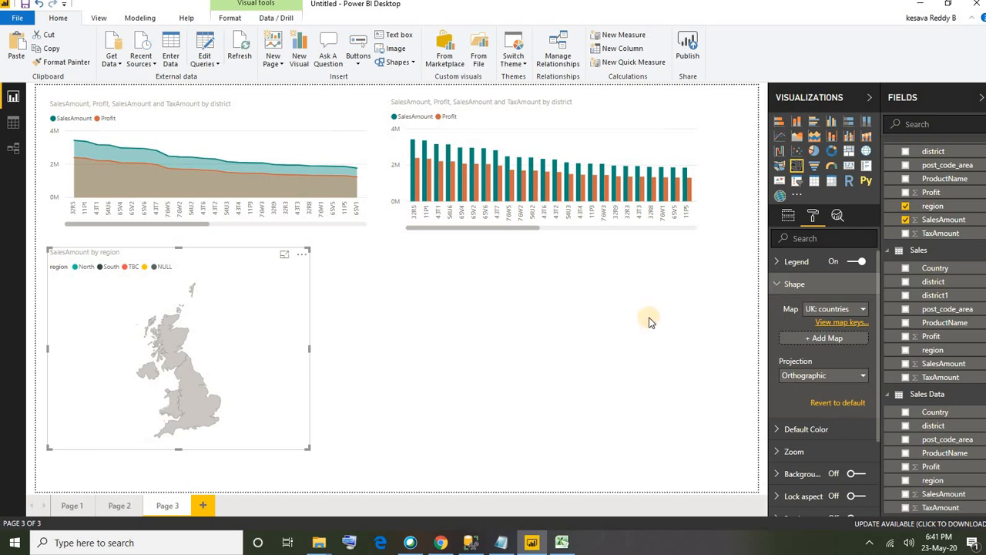
left_click(523, 406)
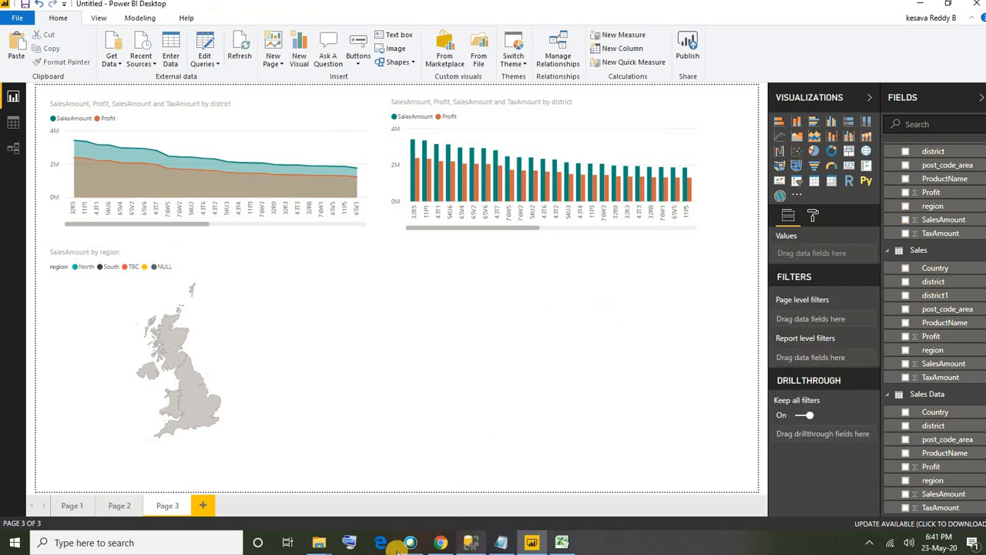
Open the UK Postcodes folder in File Explorer and permanently delete the file UKPostcode Area.json - Copy.
mouse_move(324, 544)
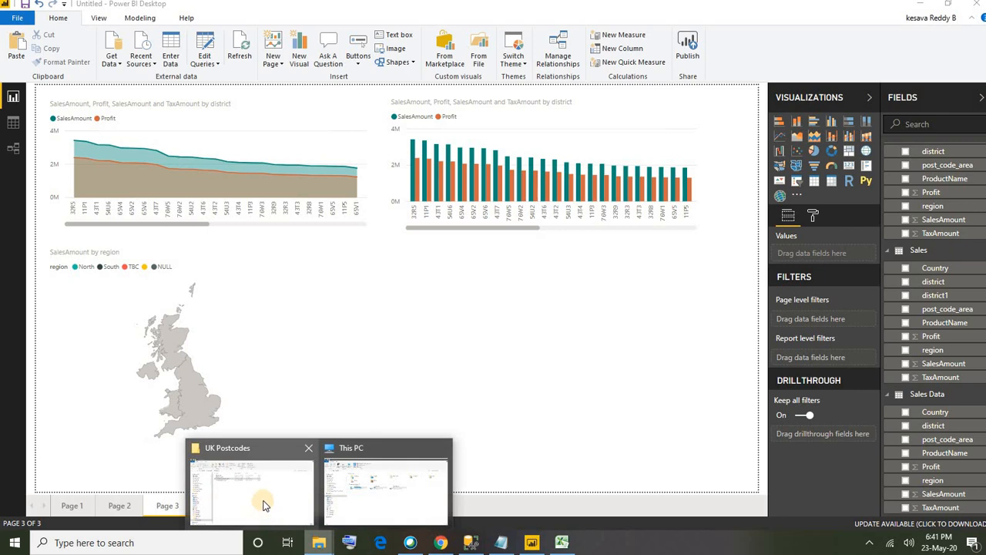
left_click(264, 475)
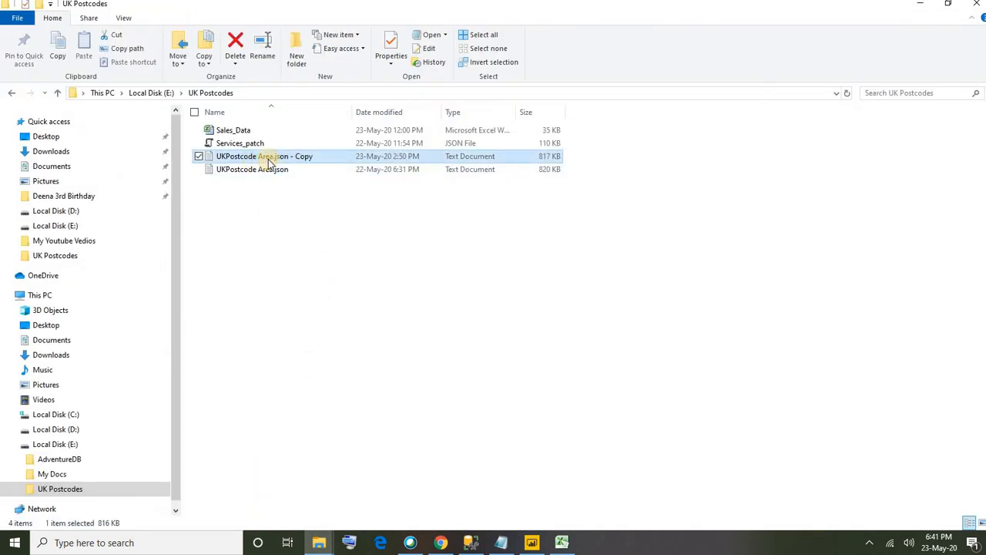
key("shift+Delete")
key("Return")
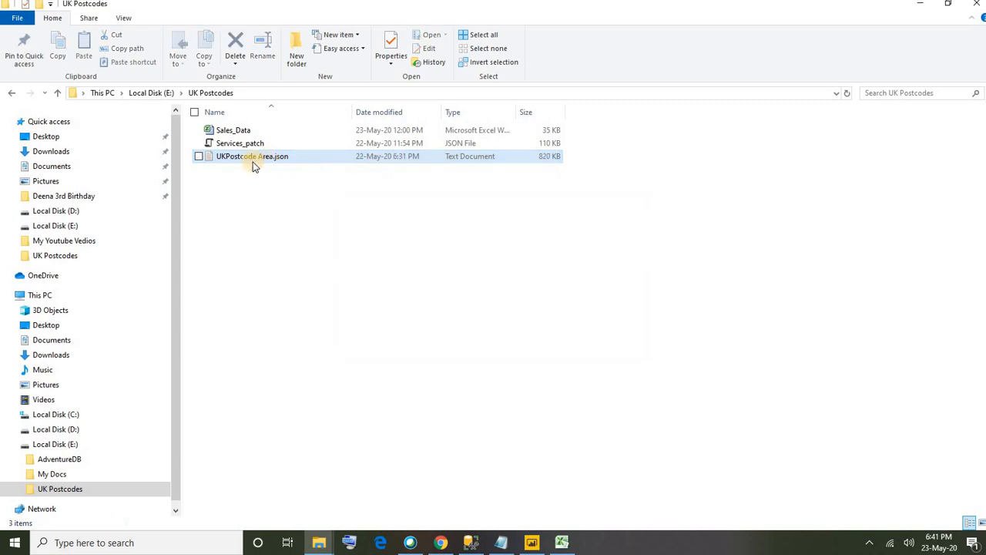
left_click(245, 144)
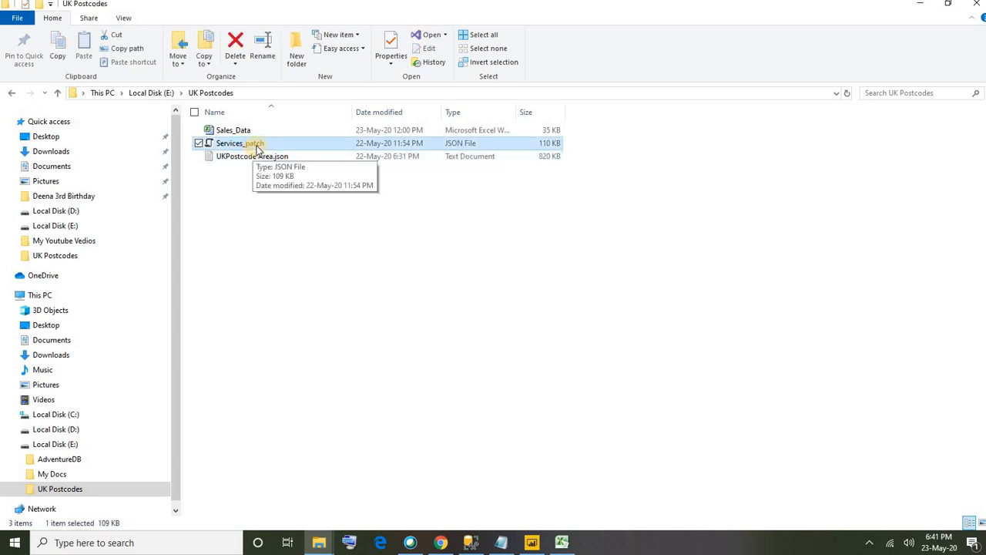
left_click(259, 215)
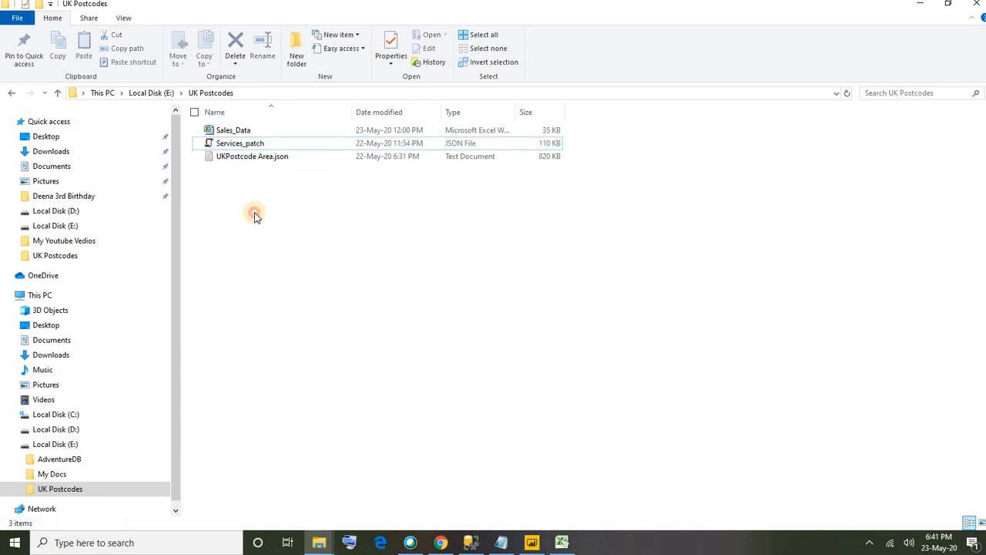
left_click(562, 543)
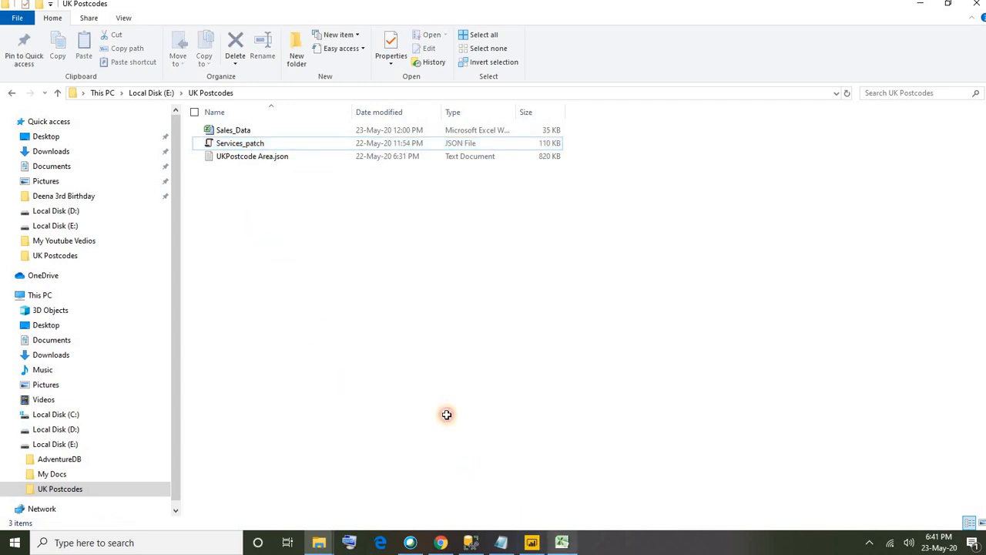
Switch to Power BI and set the shape map's fields to district as location, no legend, and average of SalesAmount as color saturation.
key("alt+Tab")
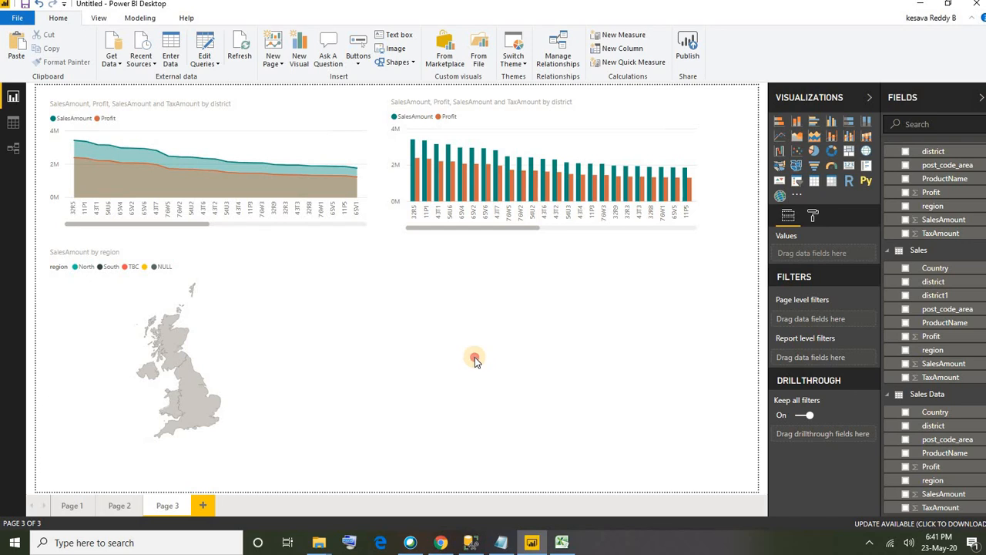
left_click(257, 331)
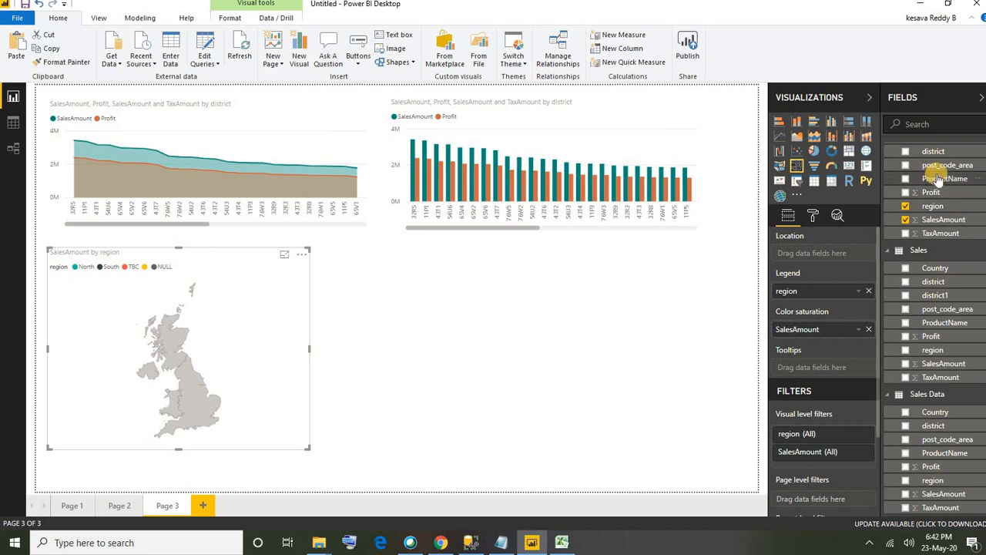
left_click_drag(933, 152, 827, 255)
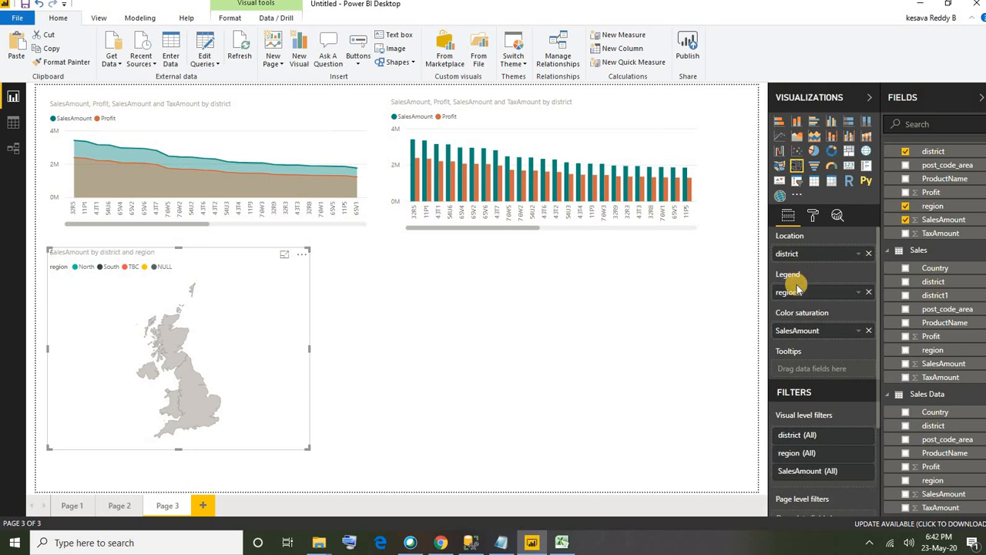
left_click(868, 293)
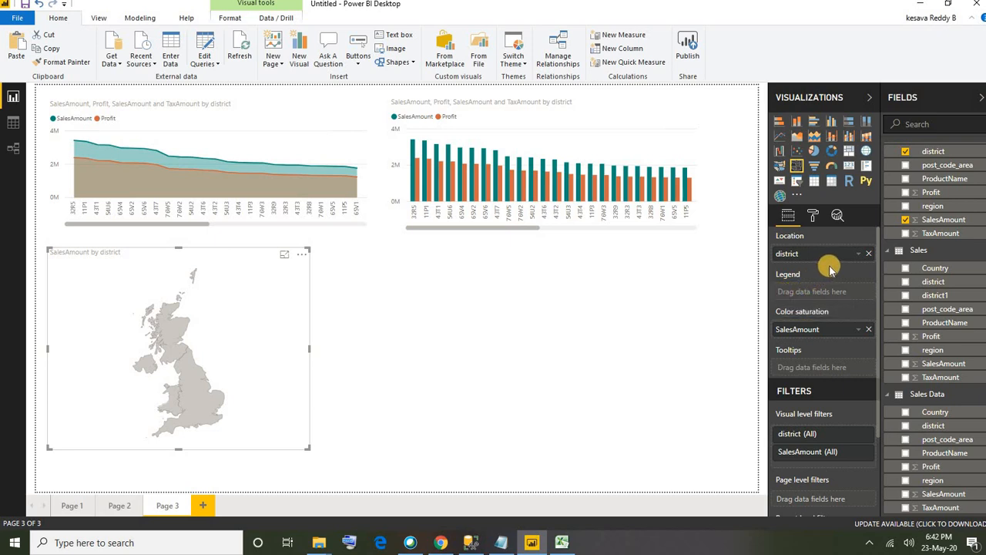
left_click(858, 329)
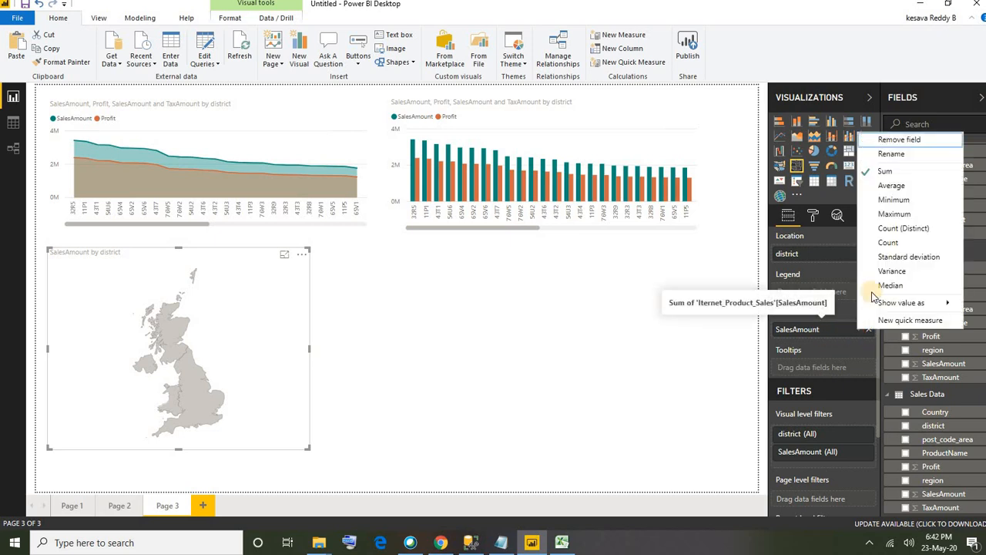
left_click(892, 186)
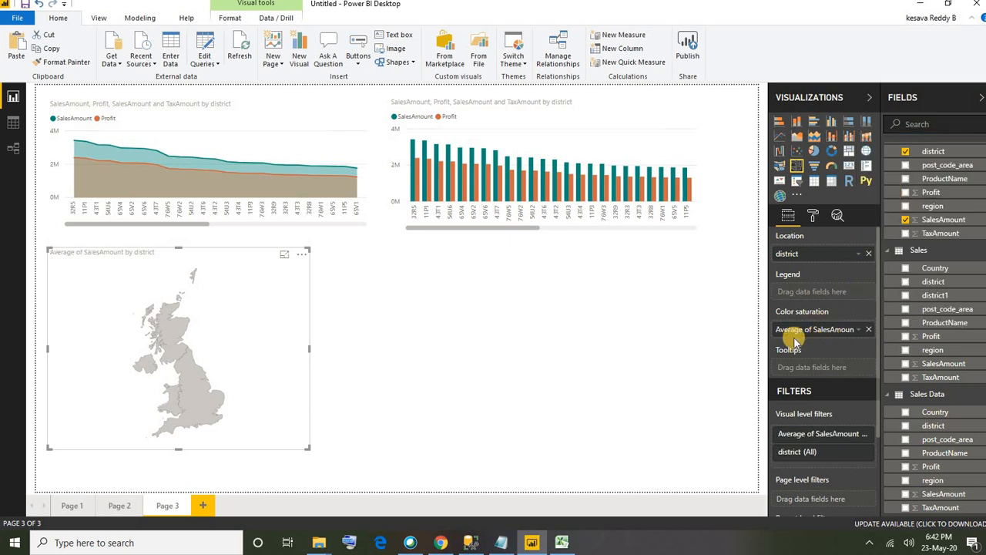
Load Services_patch.json from the UK Postcodes folder as the shape map's custom map.
left_click(814, 218)
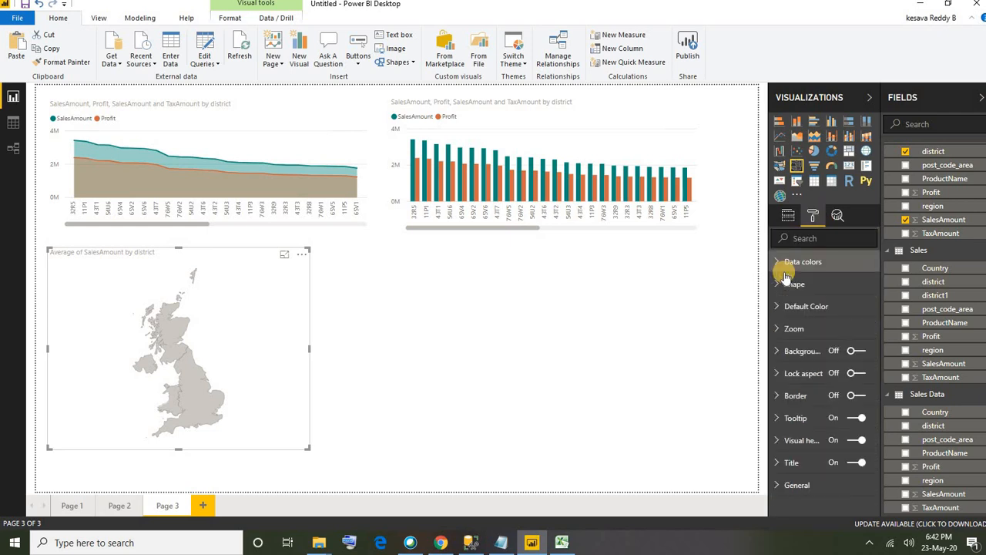
left_click(794, 283)
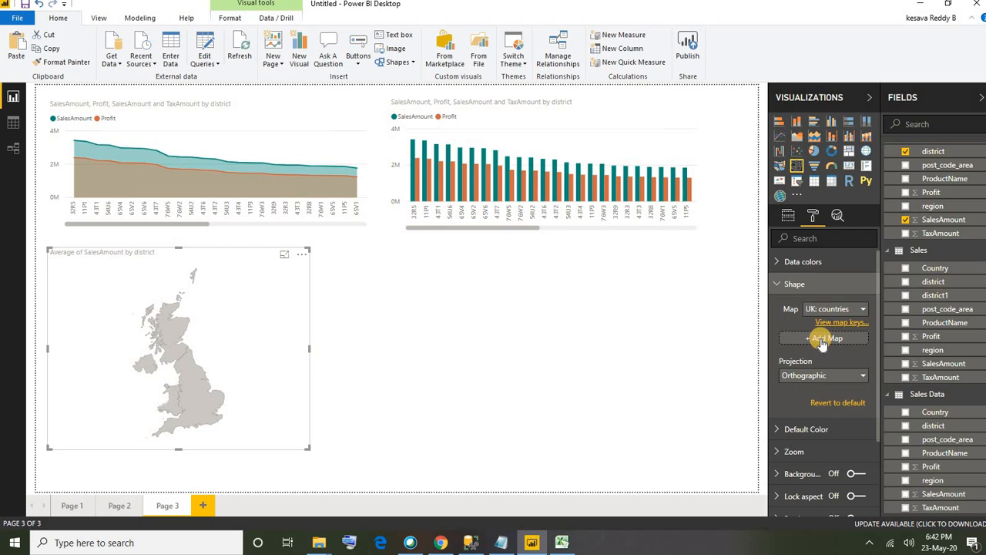
left_click(821, 342)
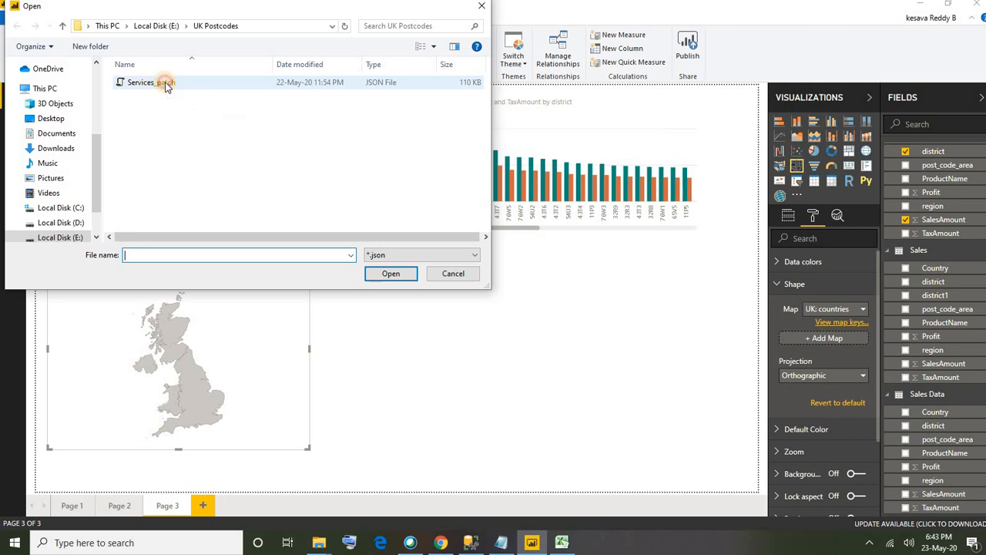
left_click(166, 83)
left_click(383, 279)
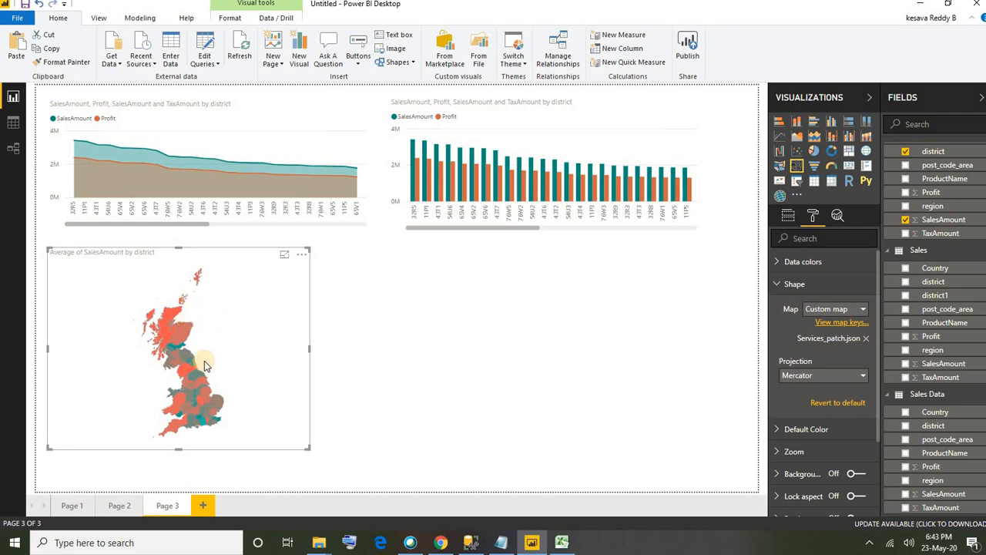
Turn on diverging data colors for the district shape map and make the visual narrower.
left_click(778, 286)
left_click(774, 262)
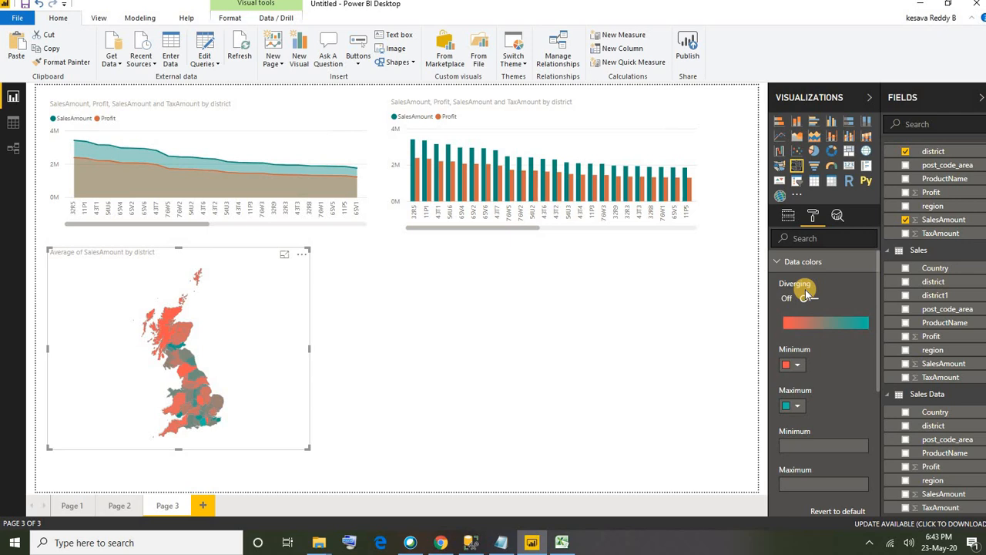
left_click(805, 293)
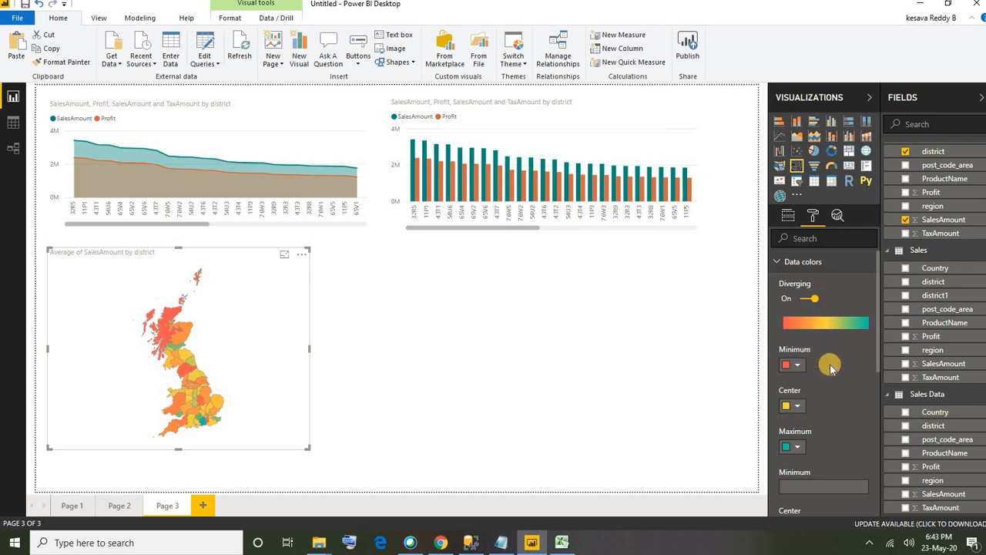
scroll(824, 363, "down", 1)
scroll(824, 347, "up", 1)
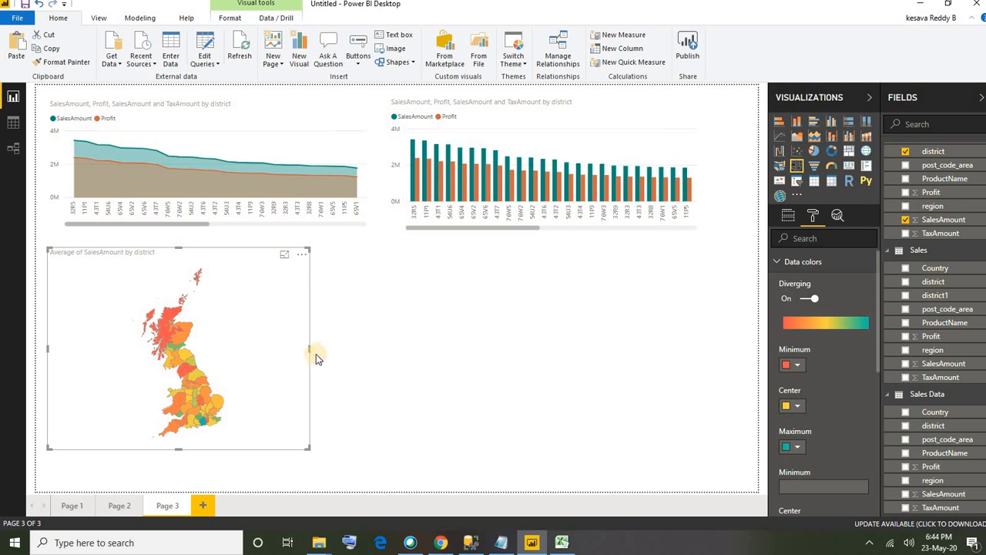
left_click_drag(309, 349, 268, 361)
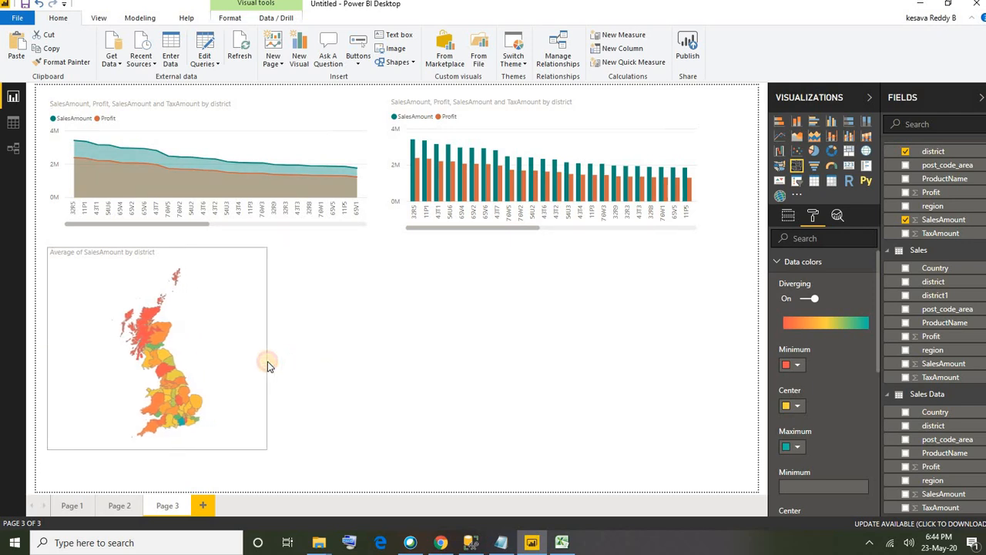
Duplicate the district shape map and place the copy beside it, beneath the column chart.
left_click(146, 310)
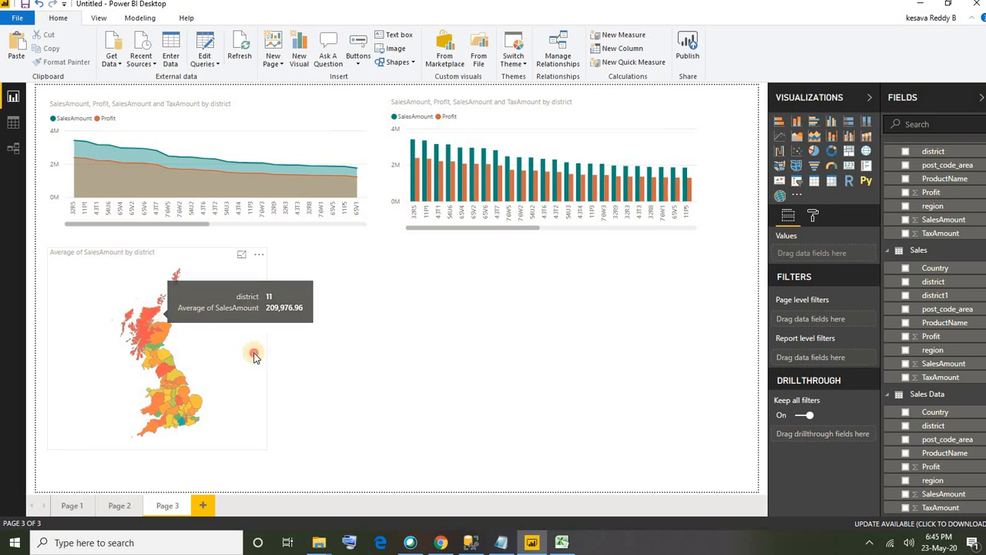
left_click(254, 354)
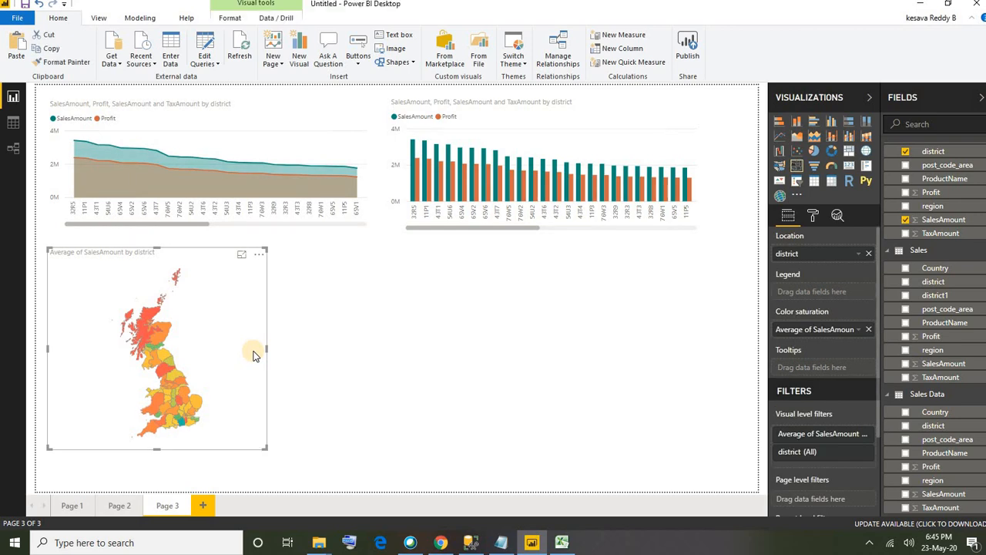
left_click(357, 337)
left_click(182, 297)
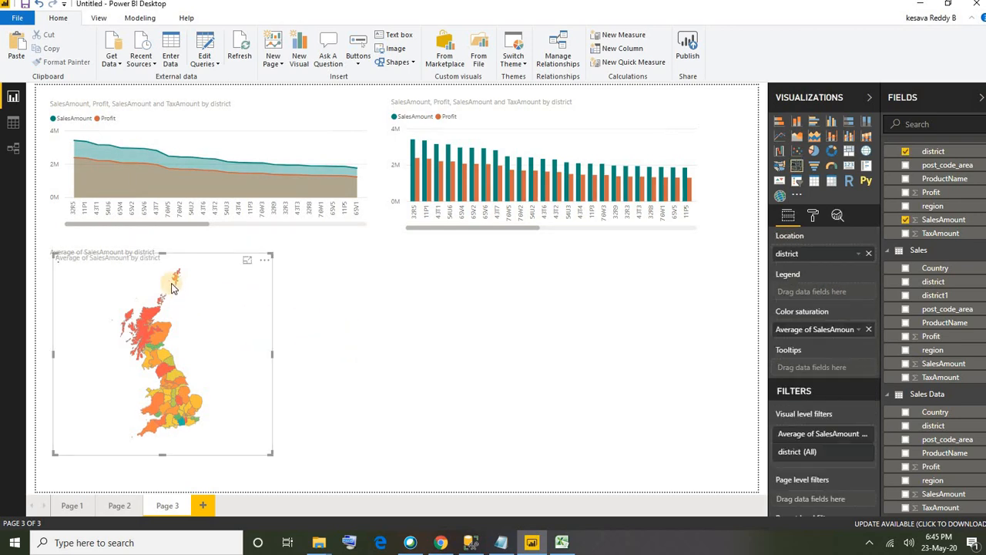
left_click_drag(264, 277, 445, 261)
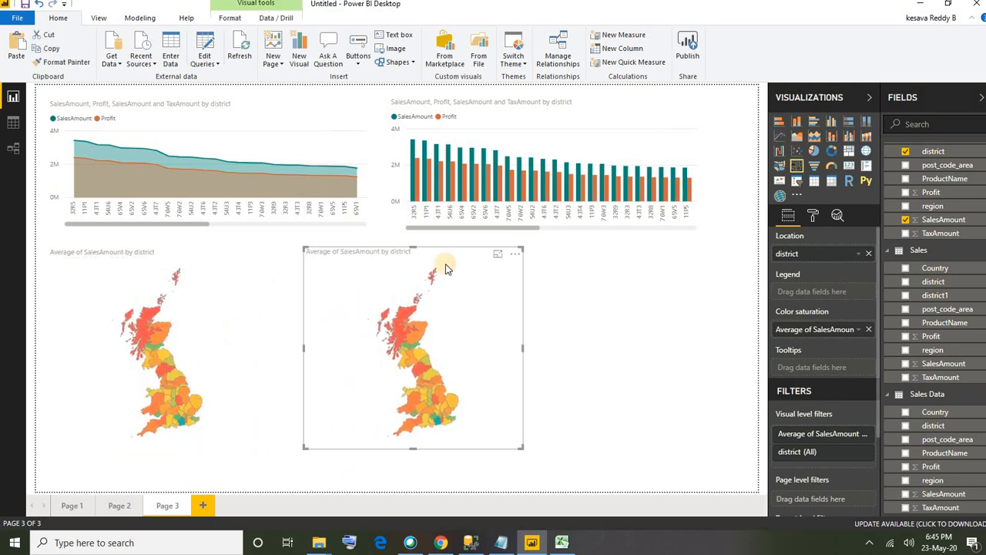
Replace district with post_code_area as the location of the copied shape map.
left_click(483, 285)
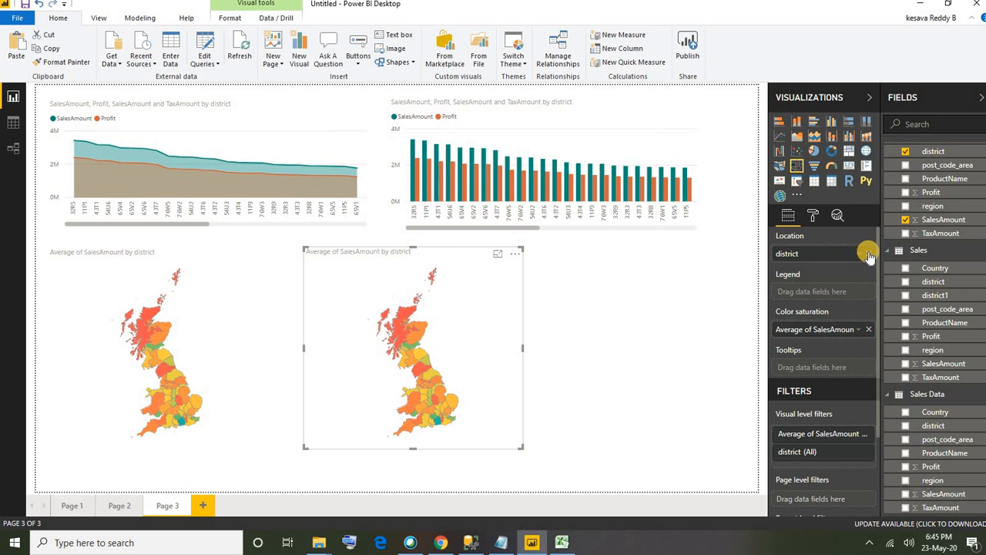
left_click_drag(869, 256, 934, 207)
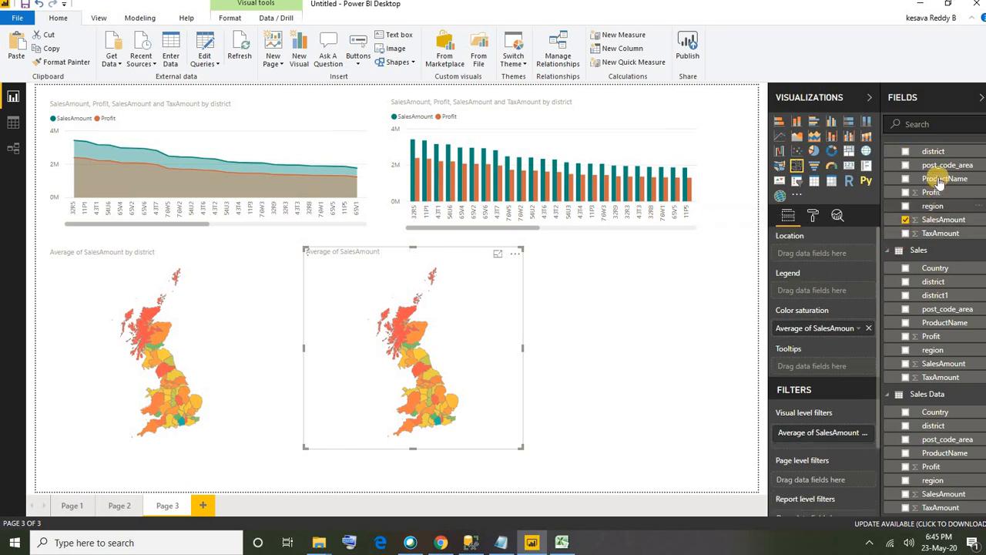
left_click_drag(937, 165, 833, 257)
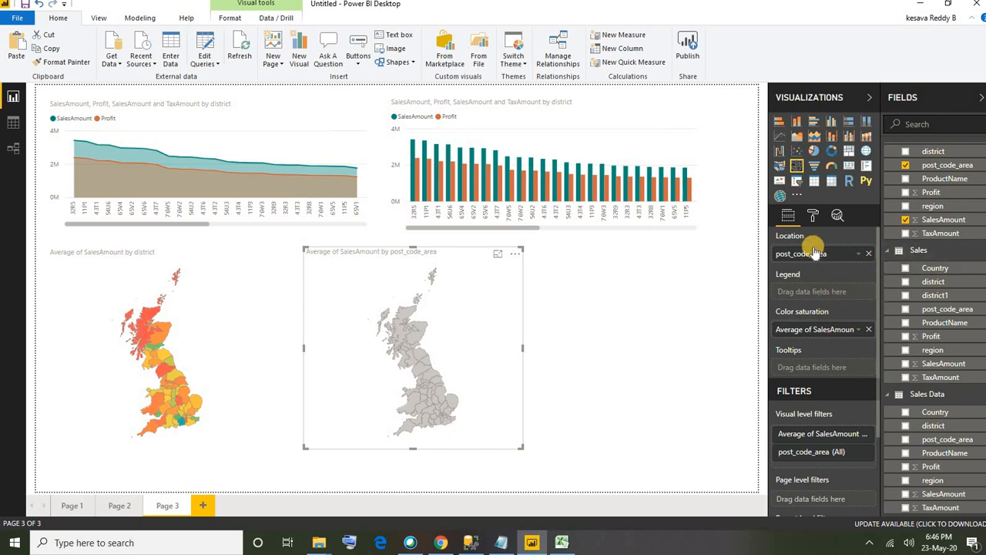
Replace the copied map's Services_patch.json shape with the custom map UKPostcode Area.json, listing all file types to find it.
left_click(811, 219)
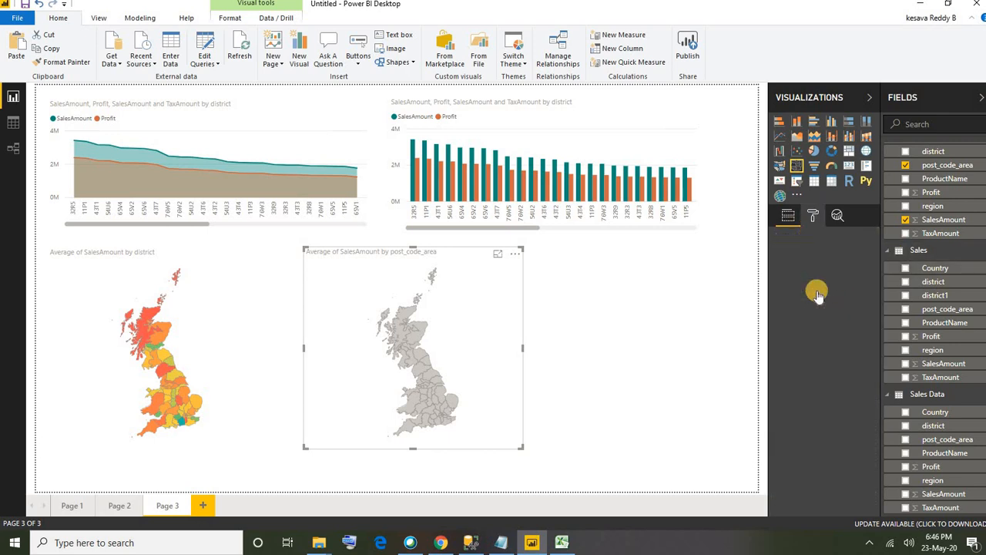
left_click(790, 284)
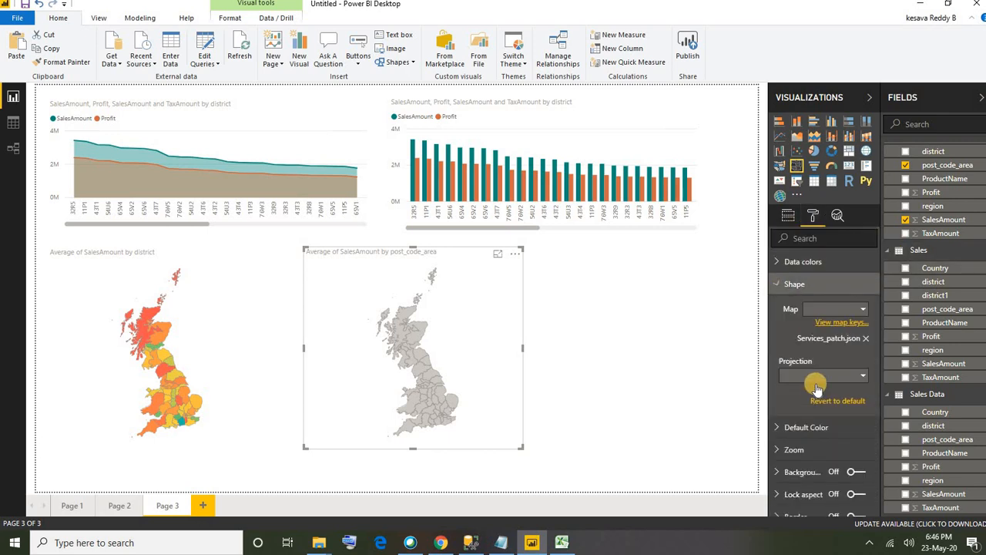
left_click(867, 342)
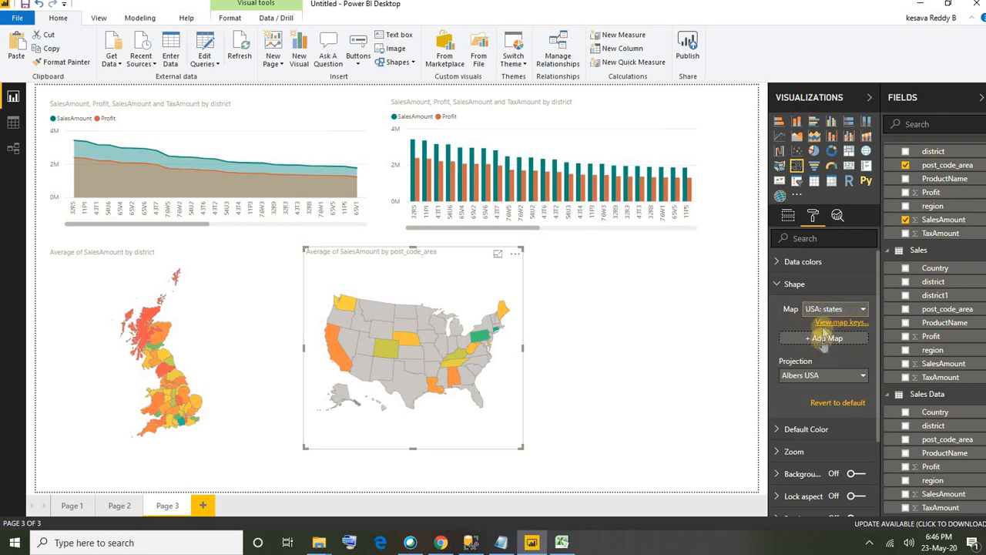
left_click(823, 338)
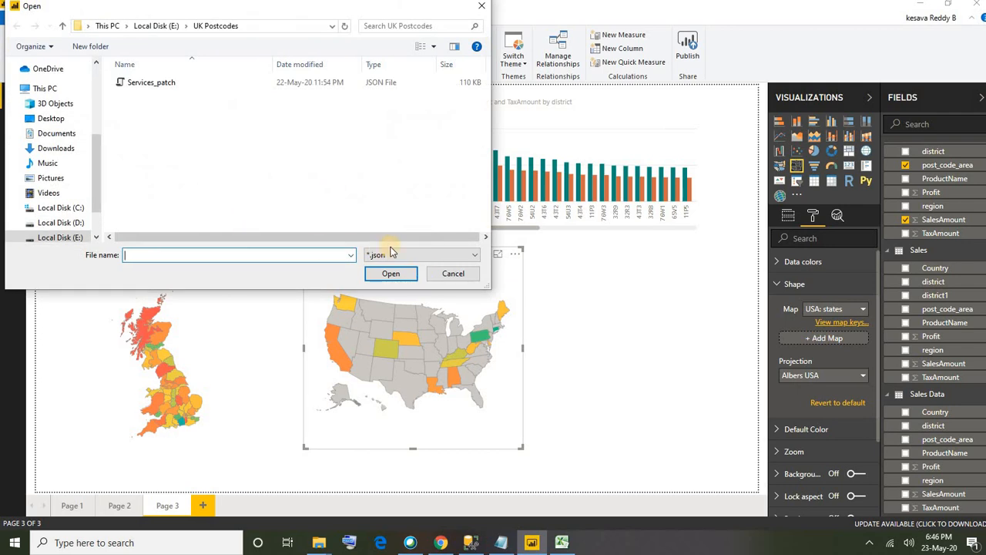
left_click(389, 255)
left_click(370, 266)
left_click(193, 108)
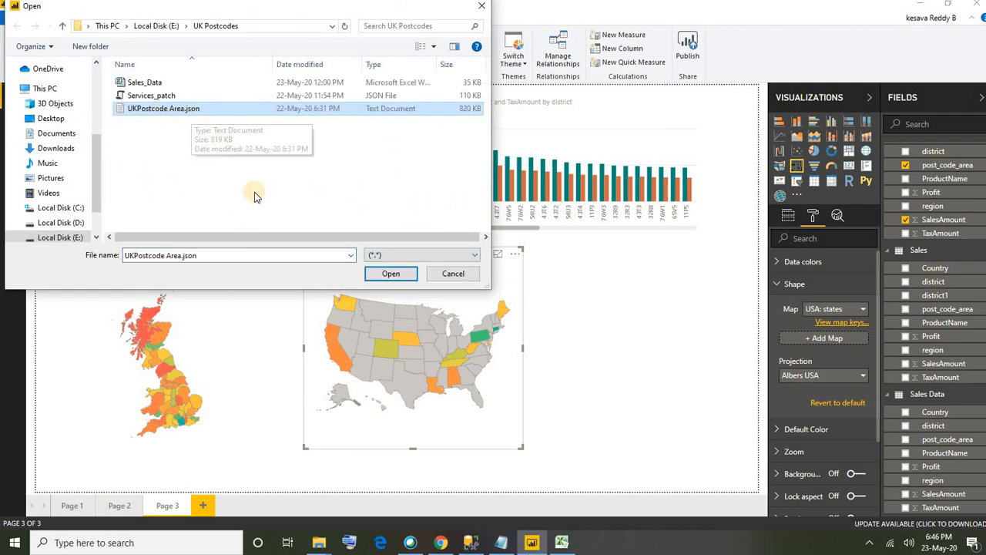
left_click(389, 274)
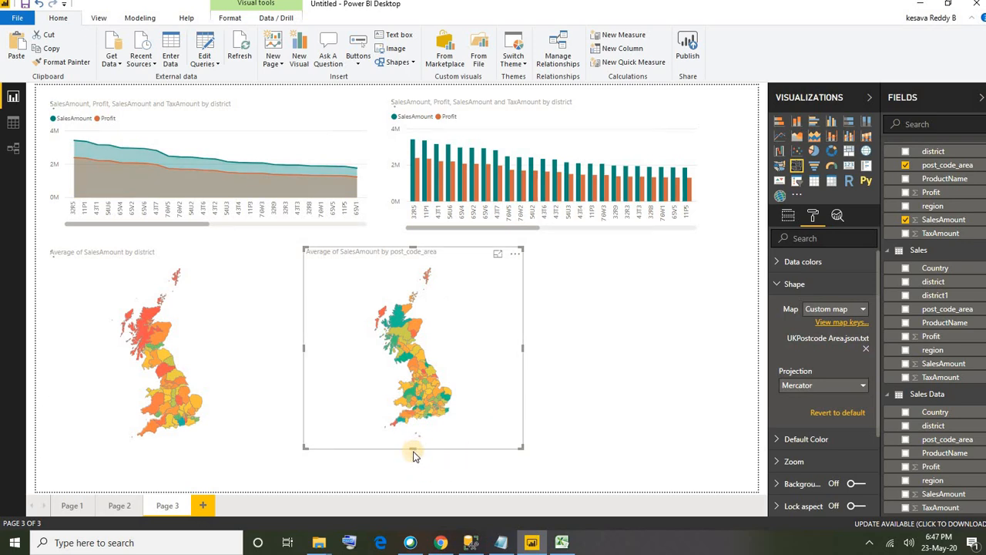
Make the post_code_area map slightly taller, check the fields of both shape maps, and deselect the visuals.
left_click_drag(414, 447, 416, 470)
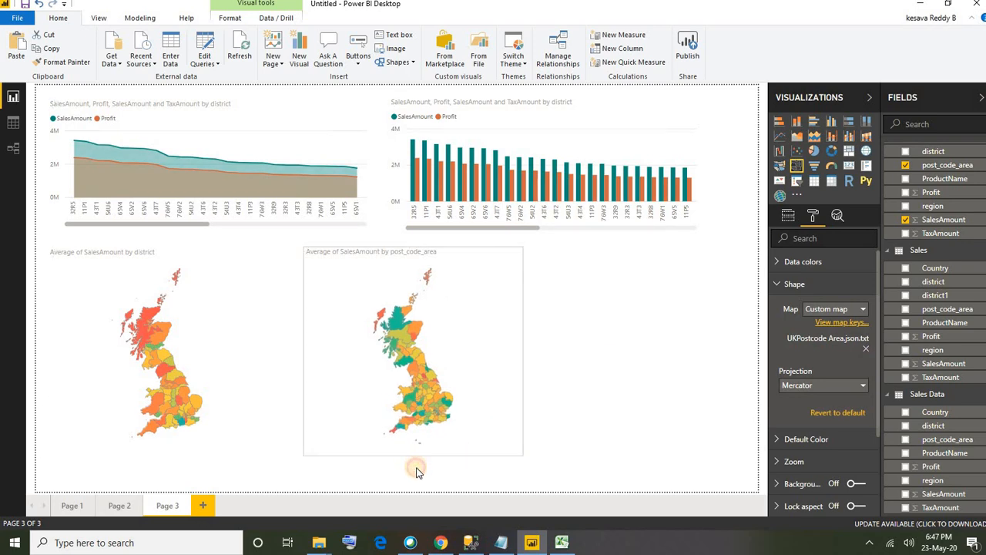
left_click(272, 300)
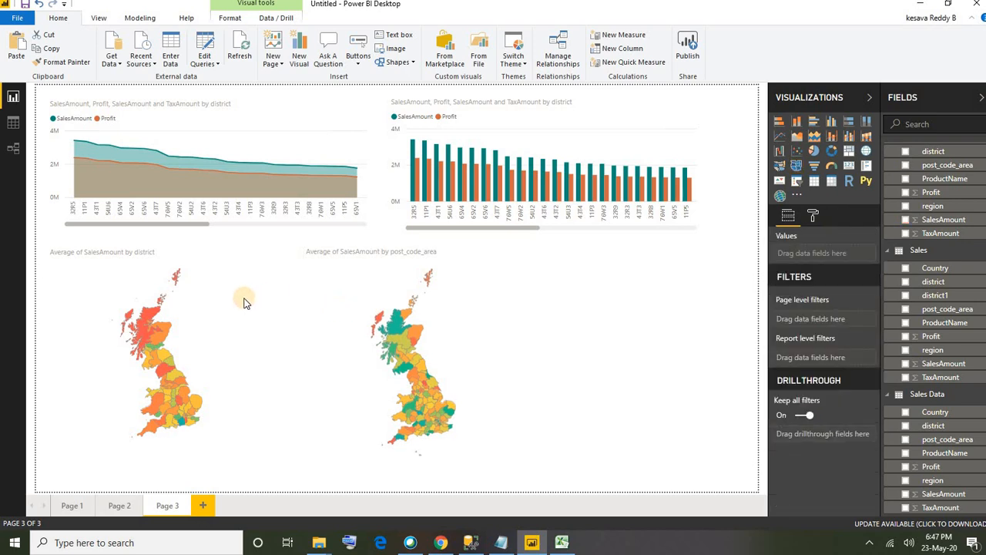
left_click(244, 305)
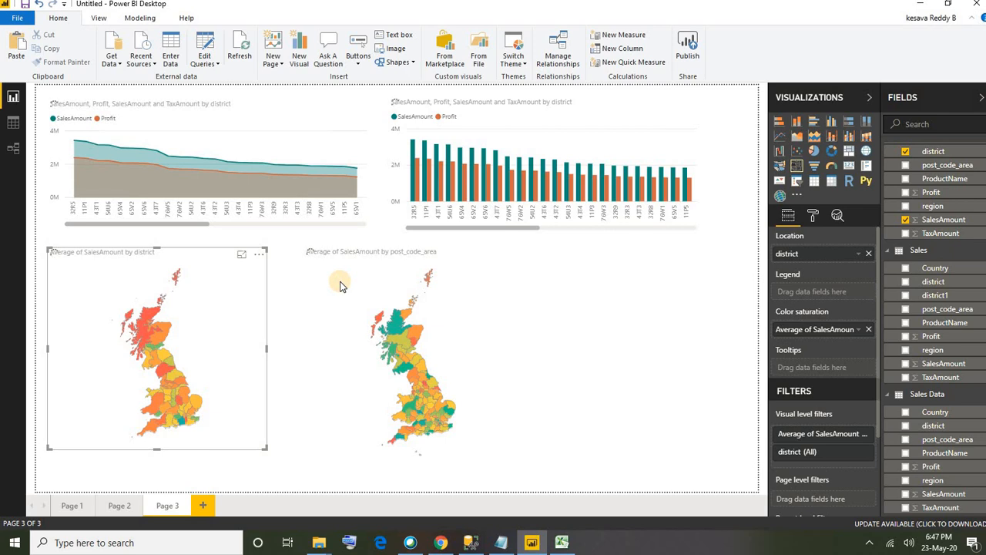
left_click(341, 286)
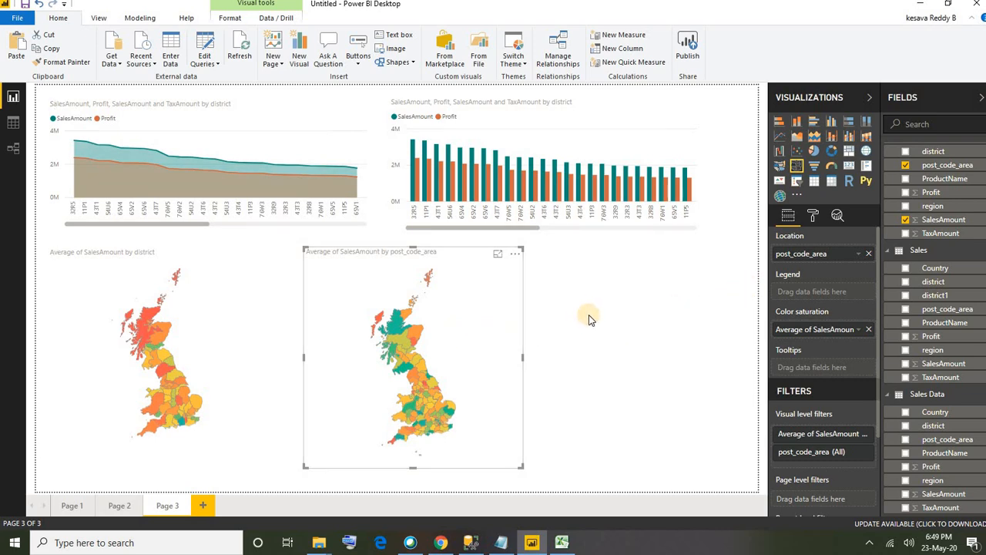
left_click(578, 418)
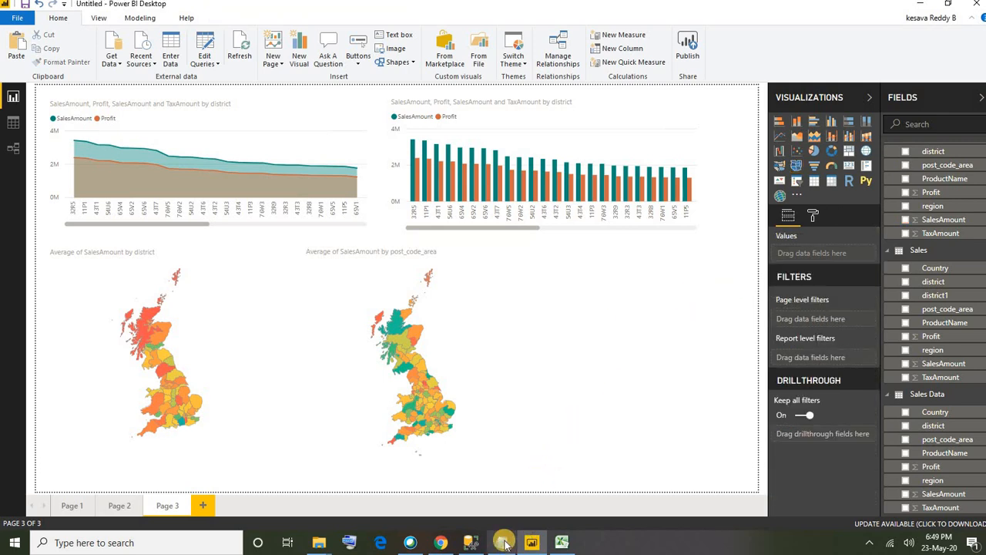
Switch to File Explorer and make a copy of the UKPostcode Area.json file in the UK Postcodes folder.
left_click(502, 543)
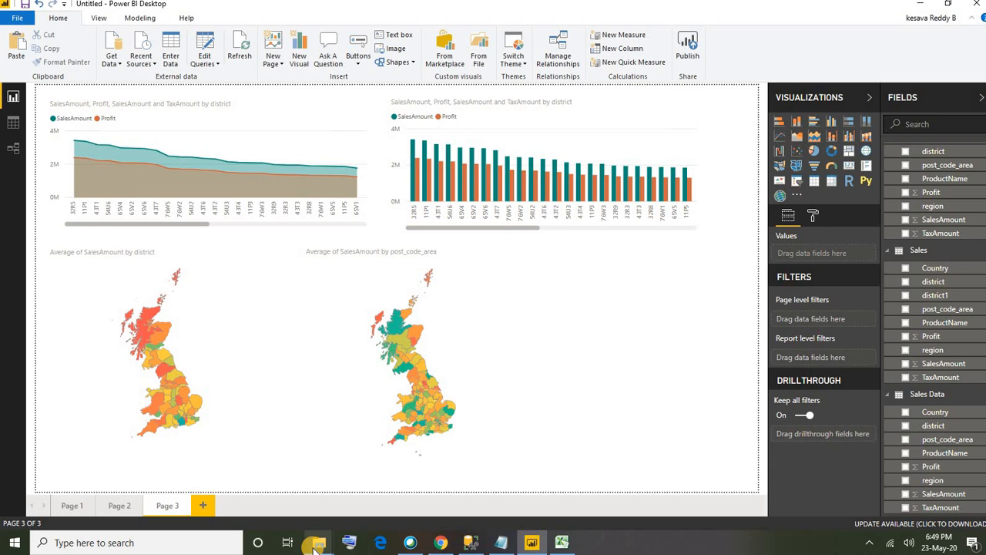
left_click(317, 545)
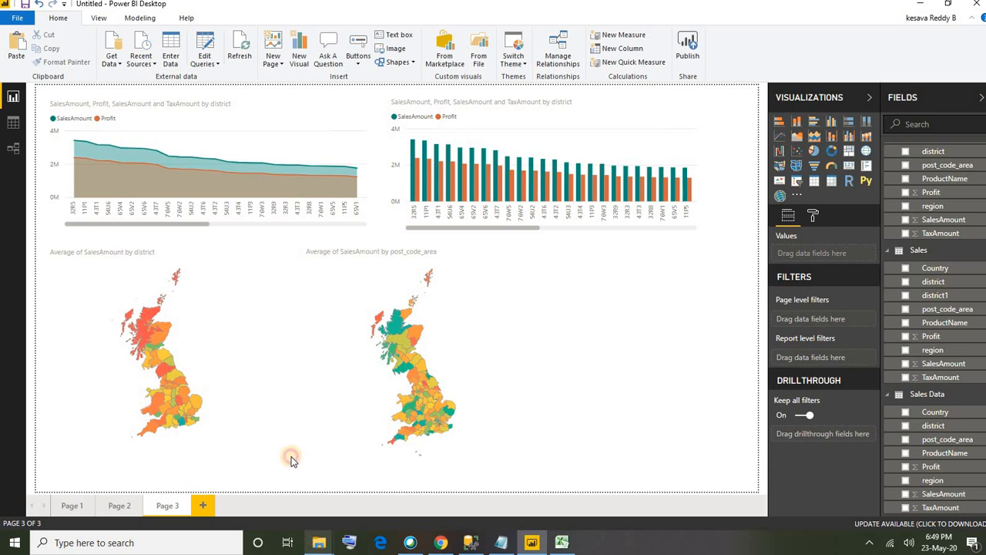
left_click(311, 476)
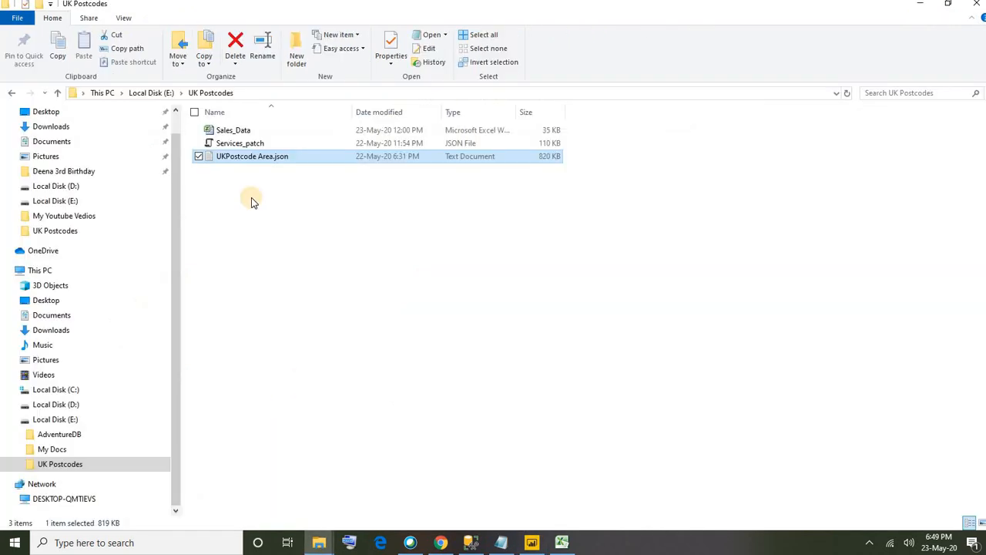
left_click(237, 196)
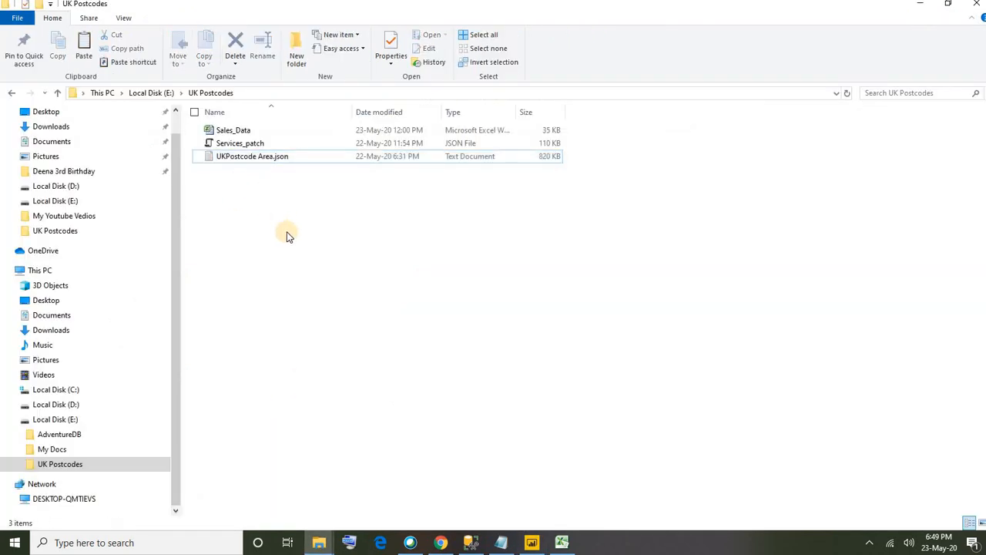
key("ctrl+v")
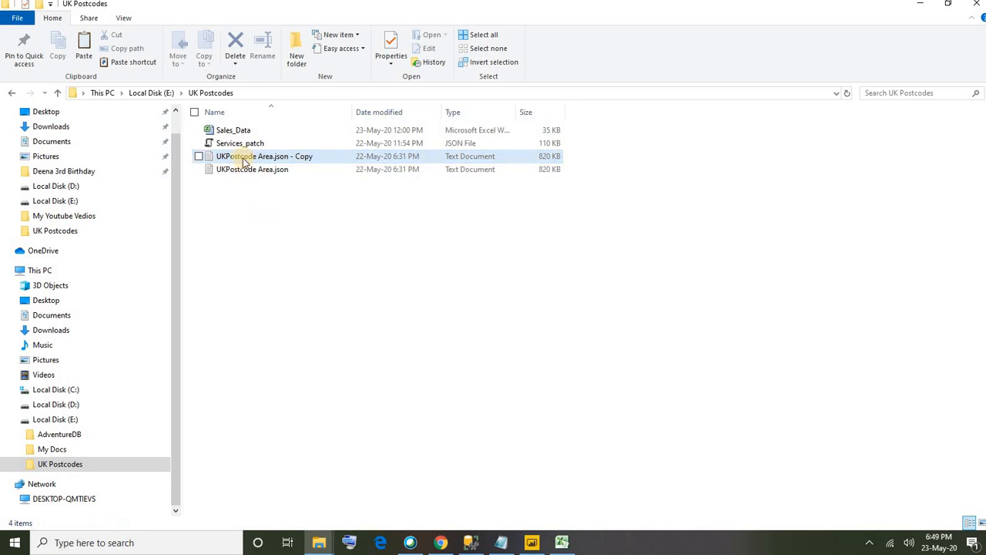
Open UKPostcode Area.json - Copy in a maximized Notepad window and examine the name properties of its polygons.
left_click(243, 158)
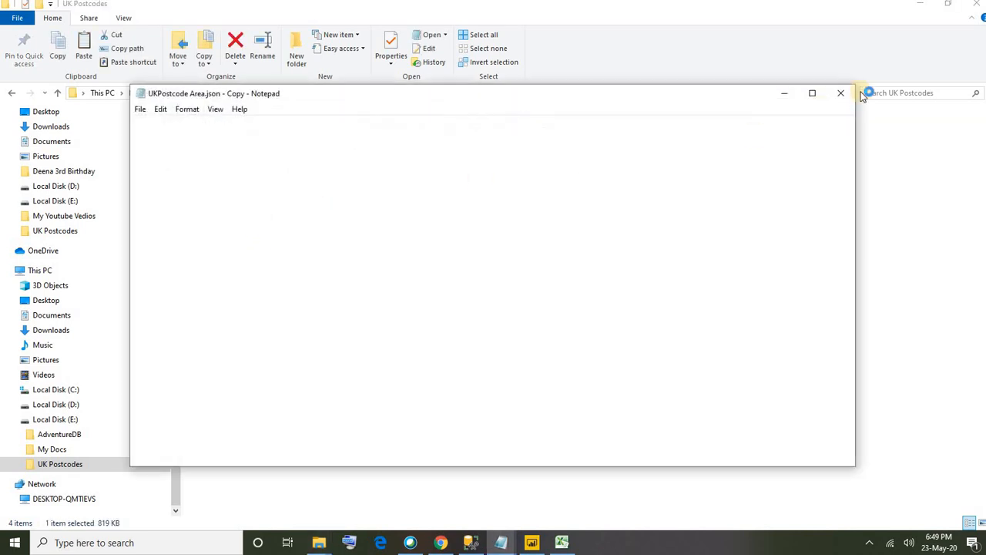
left_click(813, 94)
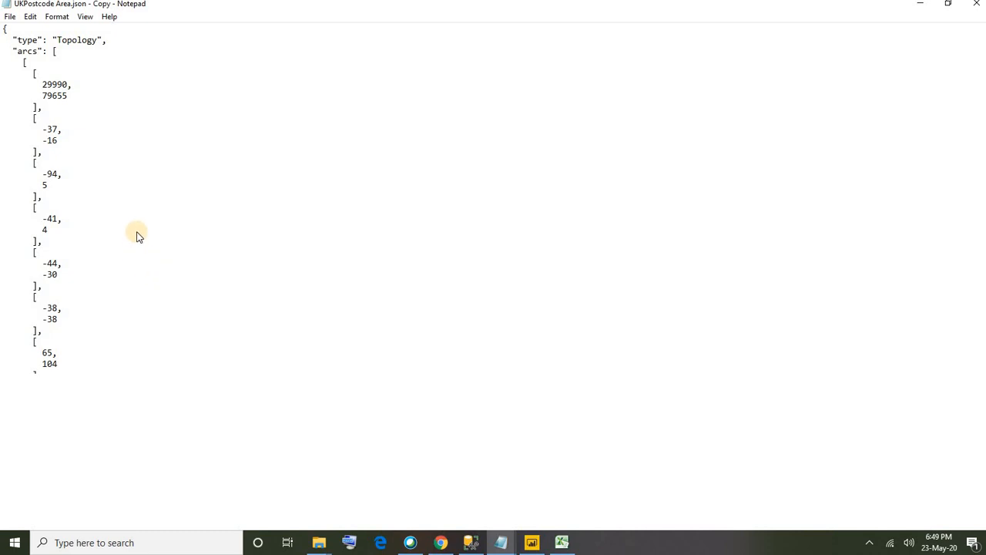
scroll(218, 261, "down", 8)
left_click_drag(970, 416, 978, 501)
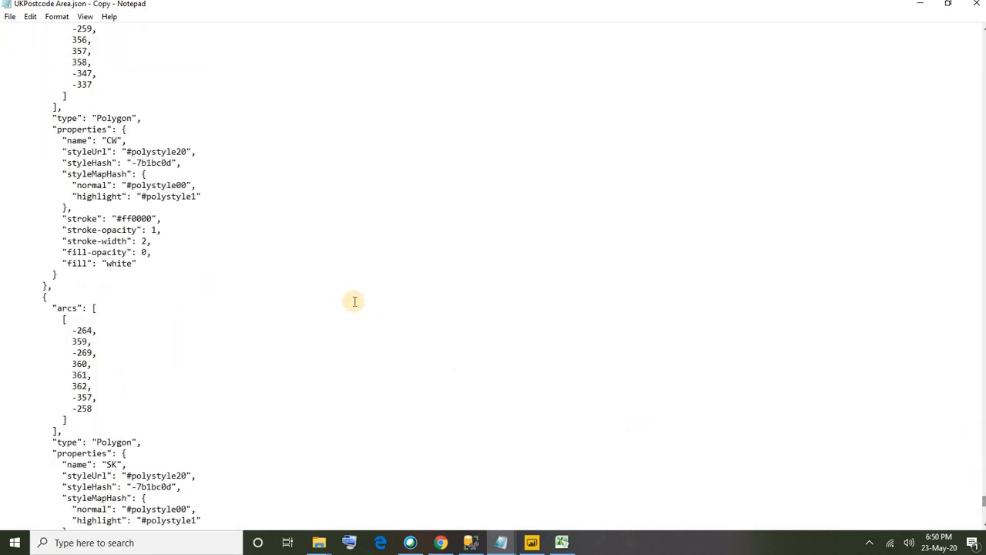
scroll(353, 301, "up", 4)
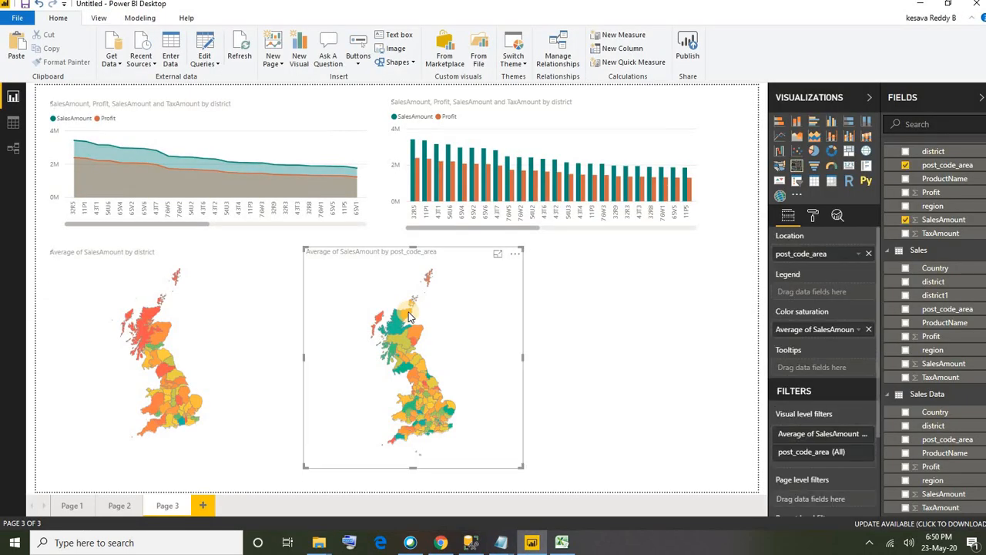
Read the codes of Scotland's northernmost areas on the post_code_area shape map in Power BI Desktop, and return to the file copy in Notepad.
mouse_move(409, 315)
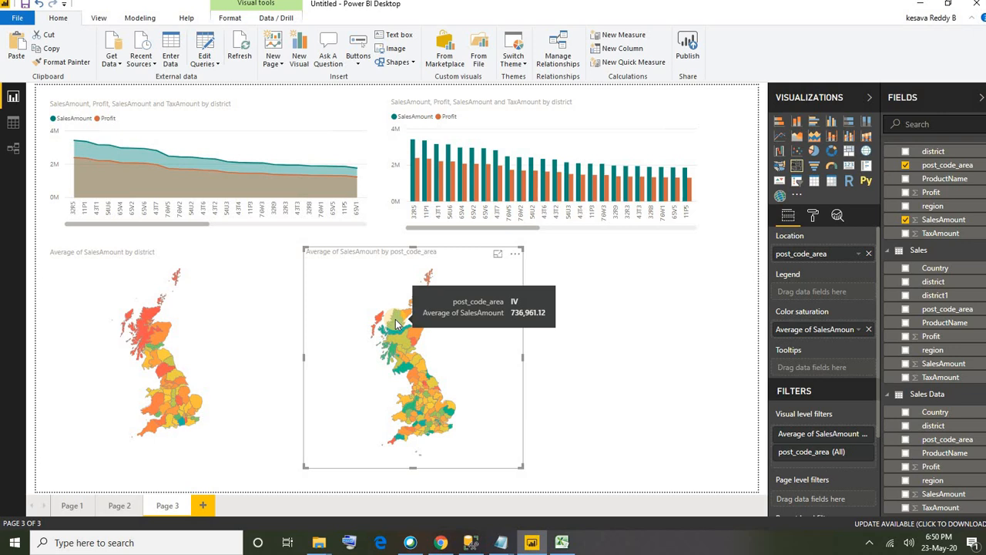
left_click(502, 543)
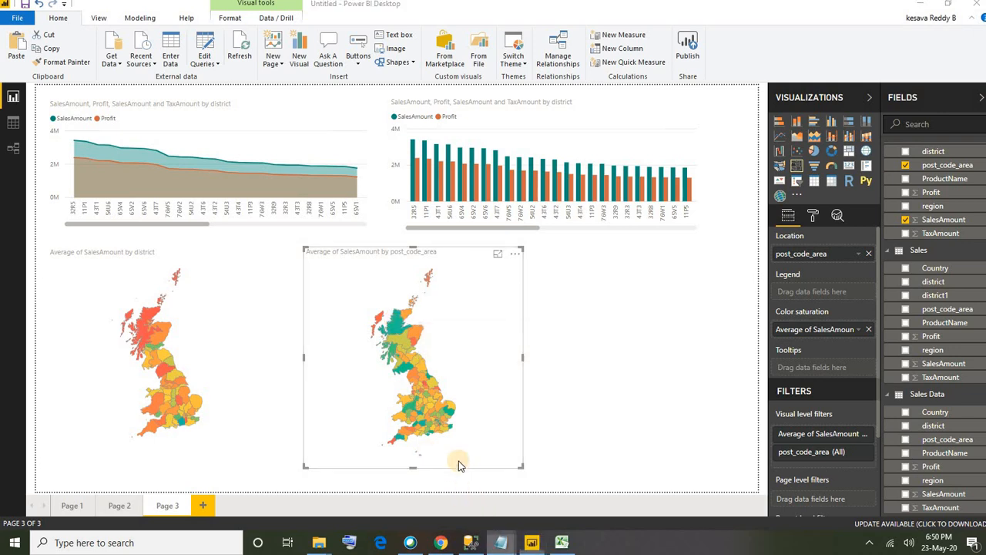
left_click(552, 500)
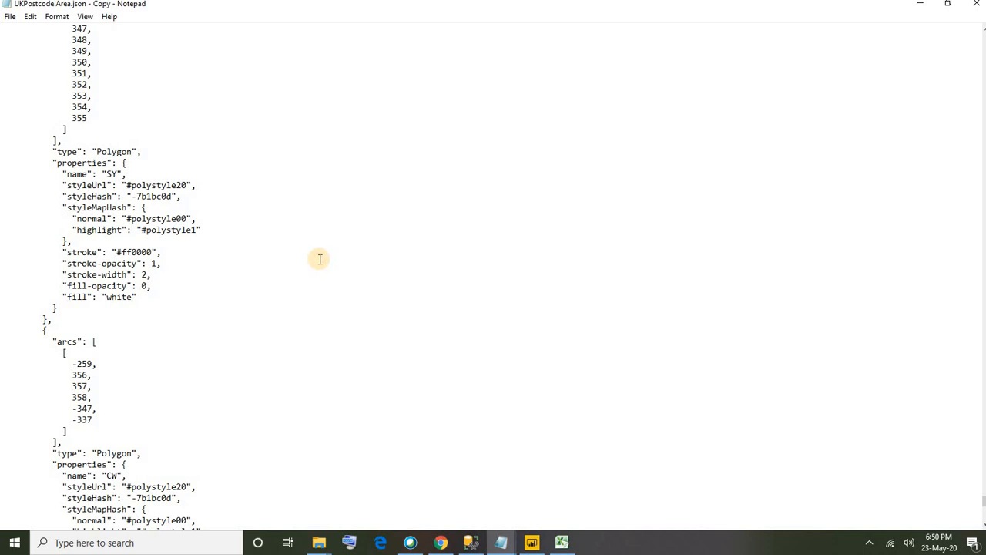
Find the KW area in the copied map file and change its name to KR20.
key("ctrl+f")
type("kw")
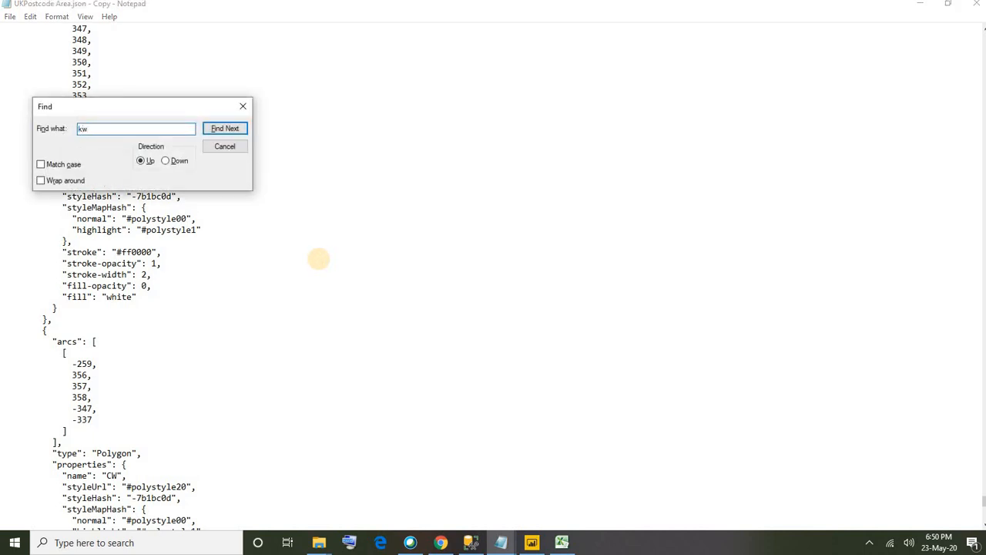
key("Return")
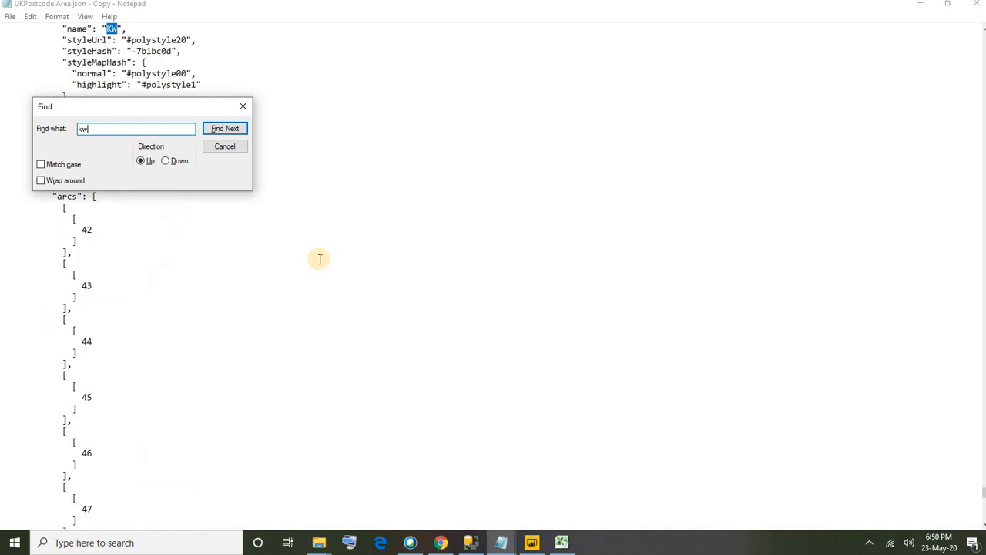
left_click(243, 105)
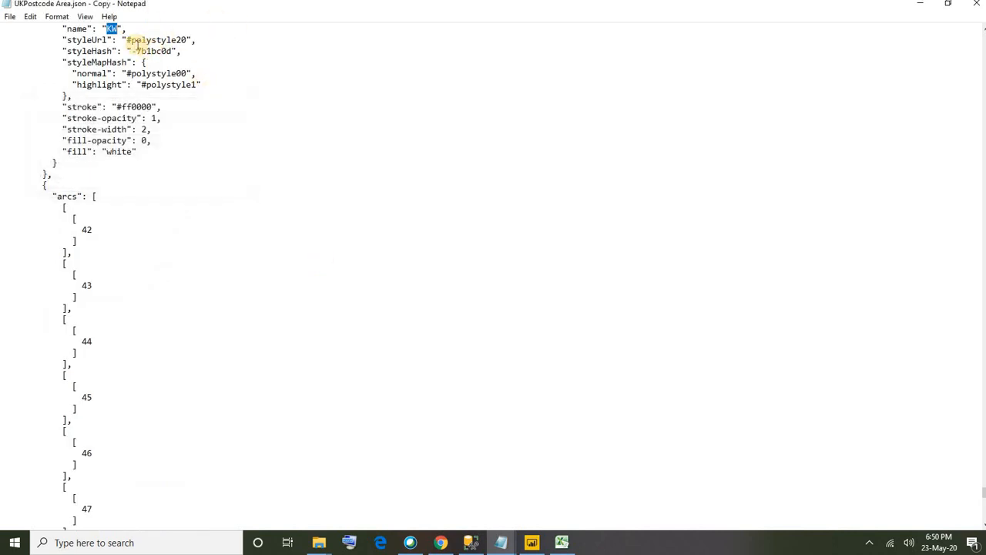
left_click(117, 29)
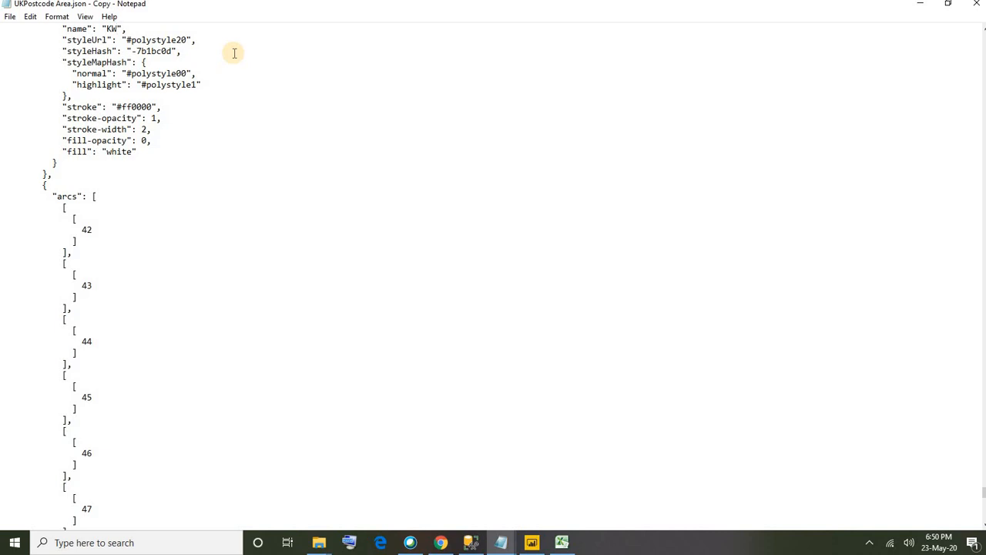
key("BackSpace")
key("BackSpace")
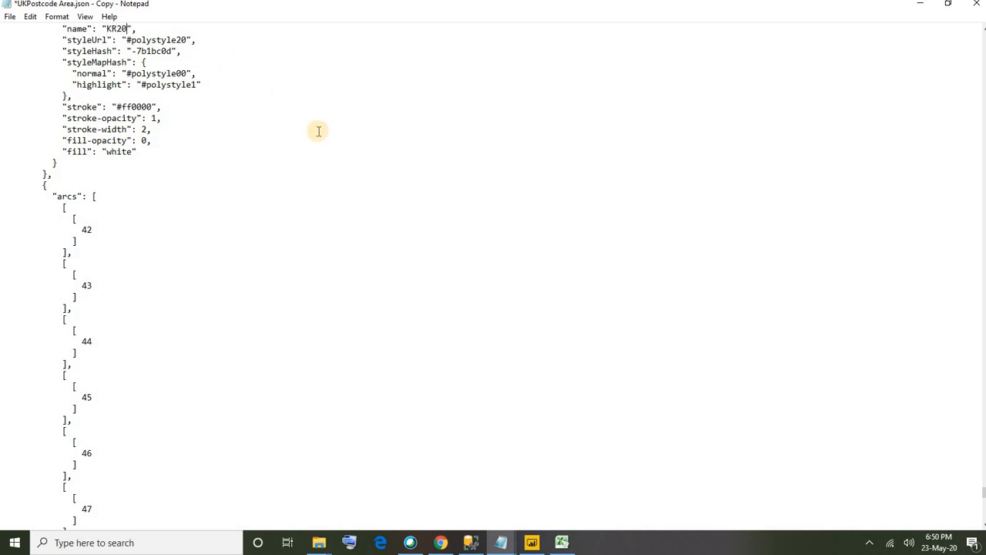
Find the IV area by searching down the copied map file, rename it KR20 as well, and save the file.
key("ctrl+f")
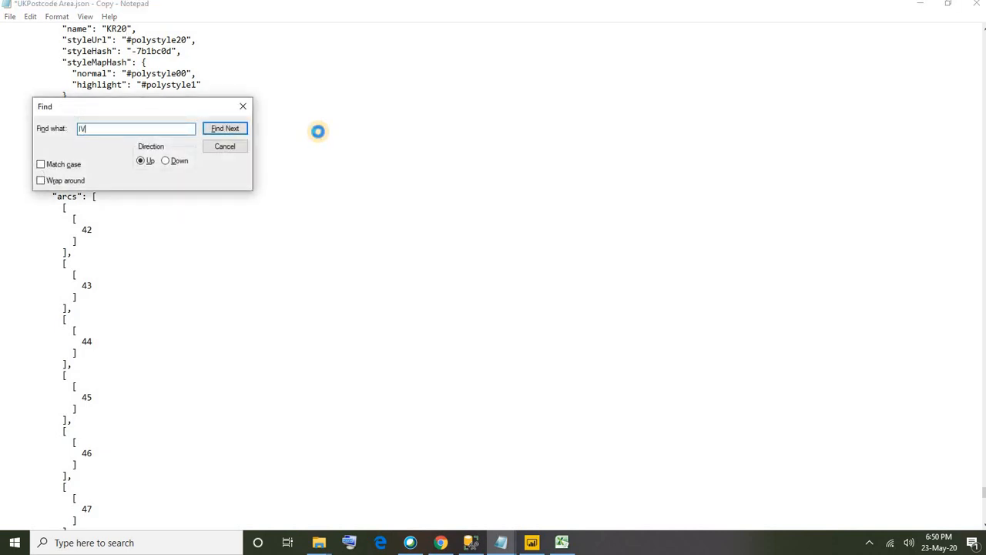
left_click(516, 315)
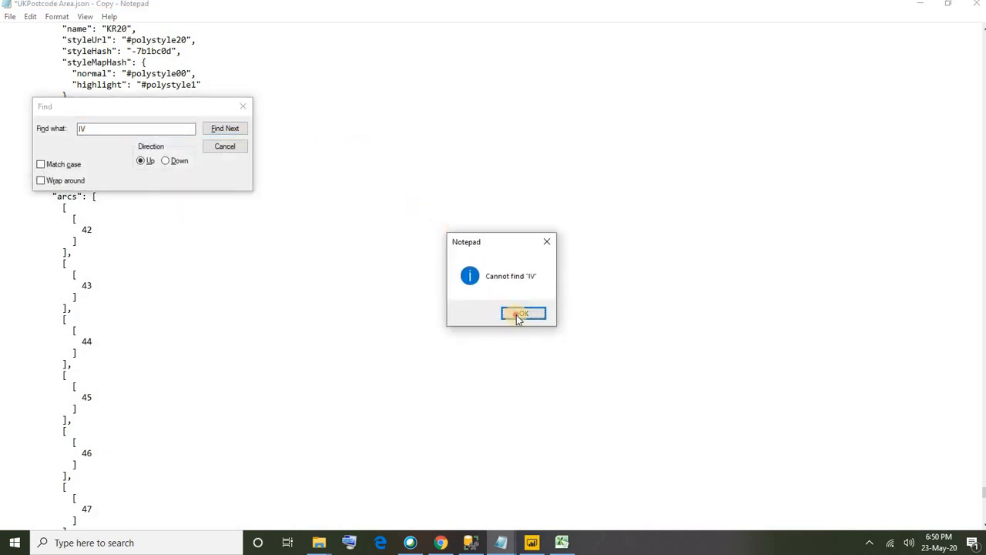
left_click(165, 160)
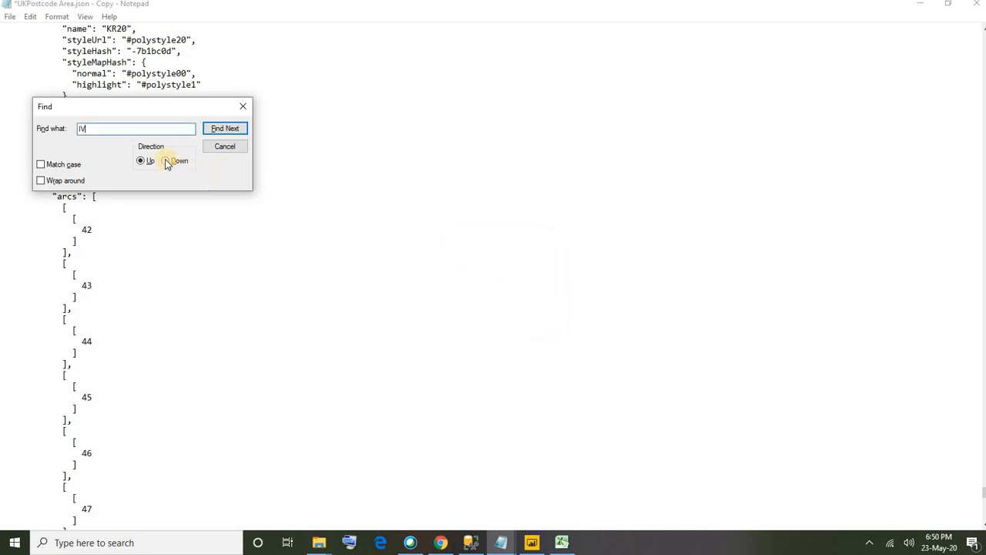
left_click(221, 129)
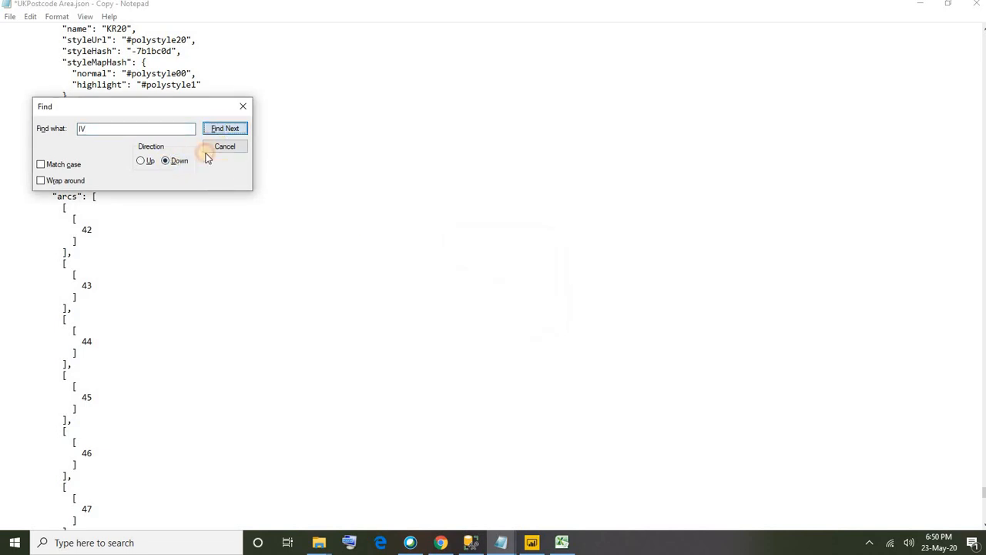
left_click(242, 109)
scroll(209, 231, "down", 4)
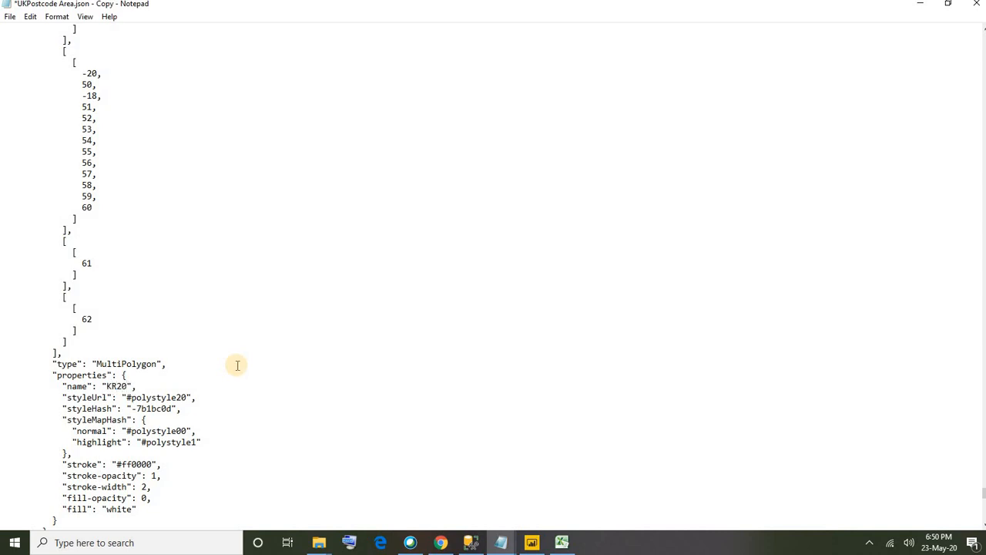
key("ctrl+s")
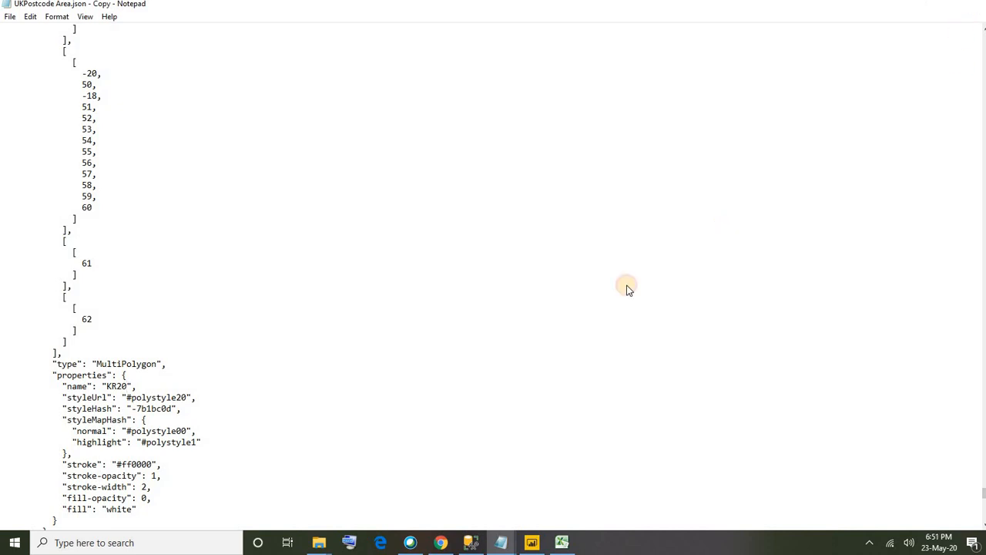
Switch to Power BI Desktop, duplicate the post_code_area shape map, and place the copy beside the original.
key("alt+Tab")
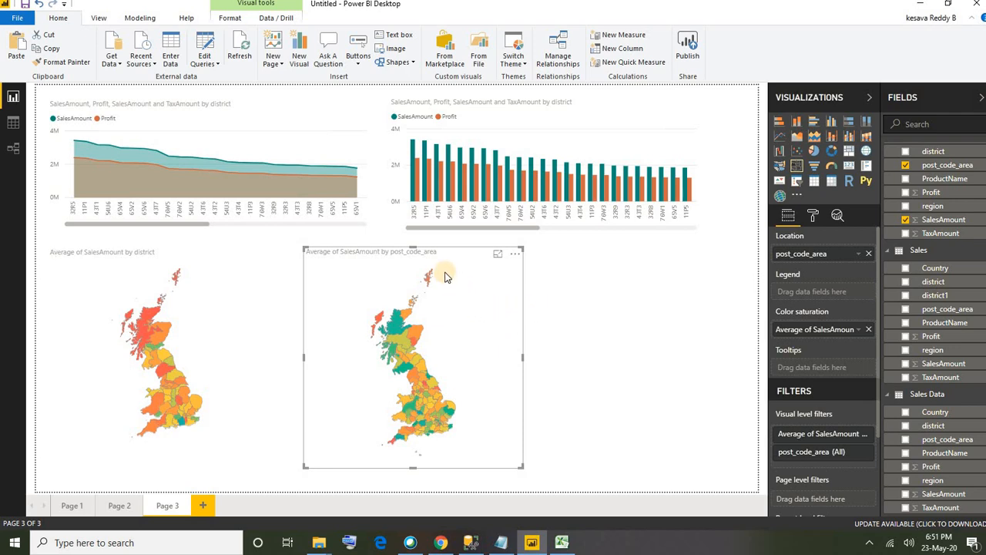
left_click_drag(449, 262, 583, 244)
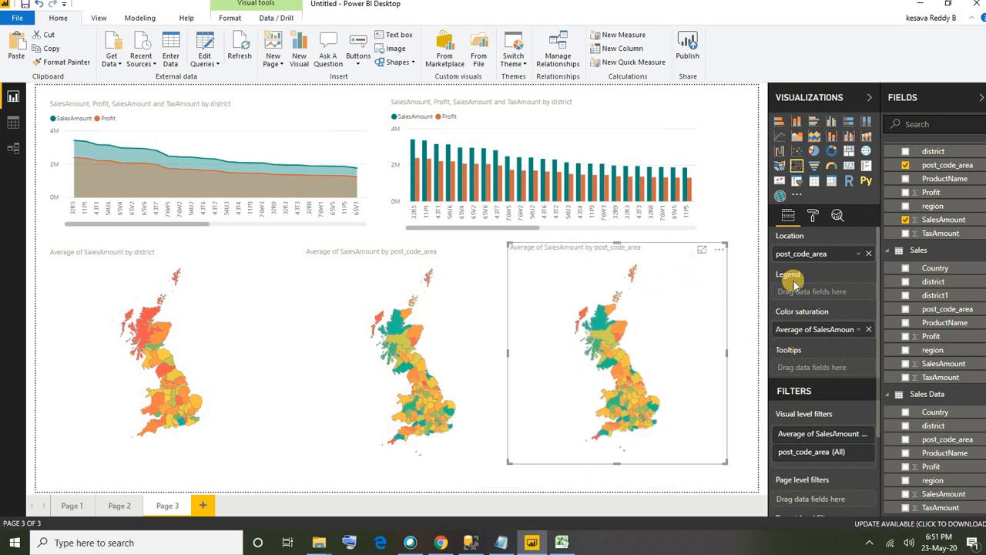
Replace the new map's UKPostcode Area.json shape with the custom map UKPostcode Area.json - Copy, listing all file types to find it.
left_click(812, 216)
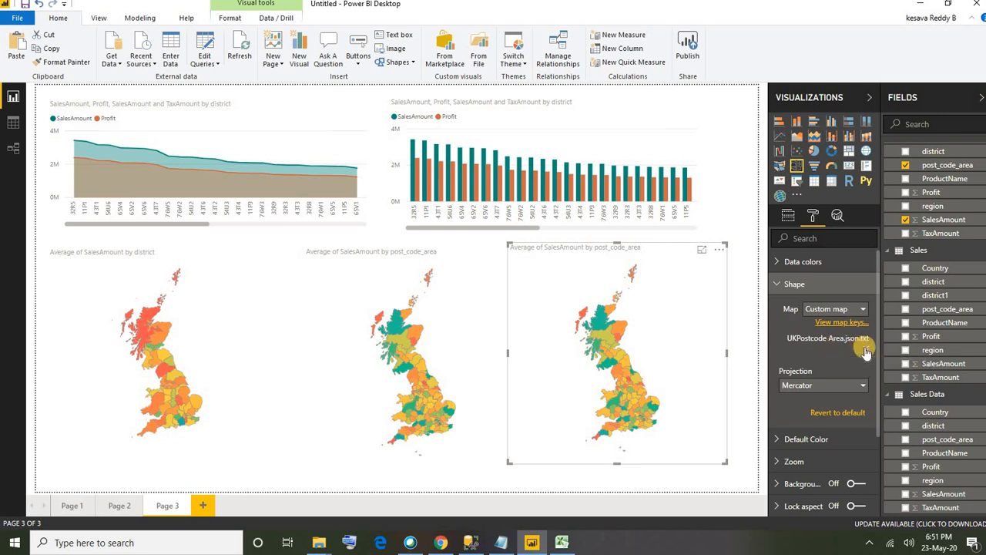
left_click(866, 348)
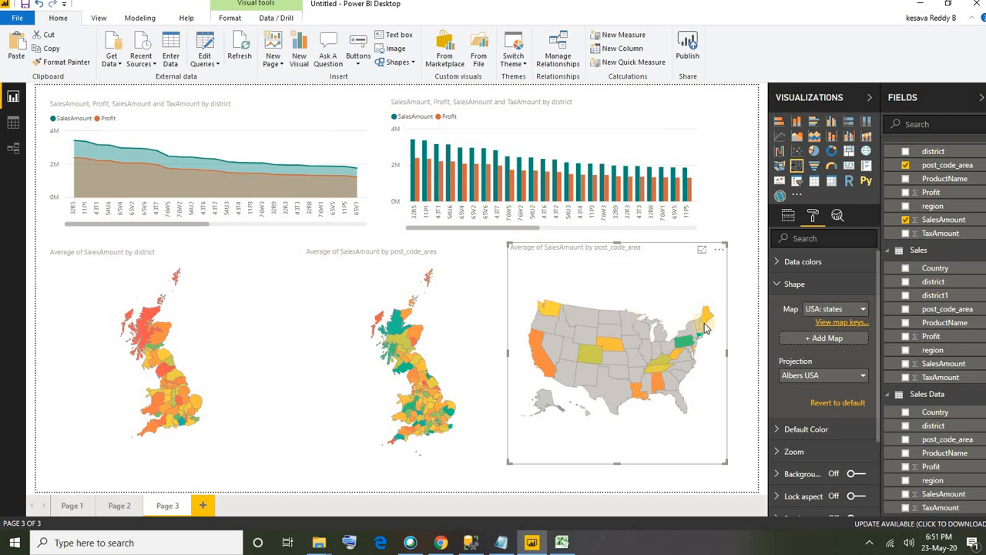
left_click(823, 339)
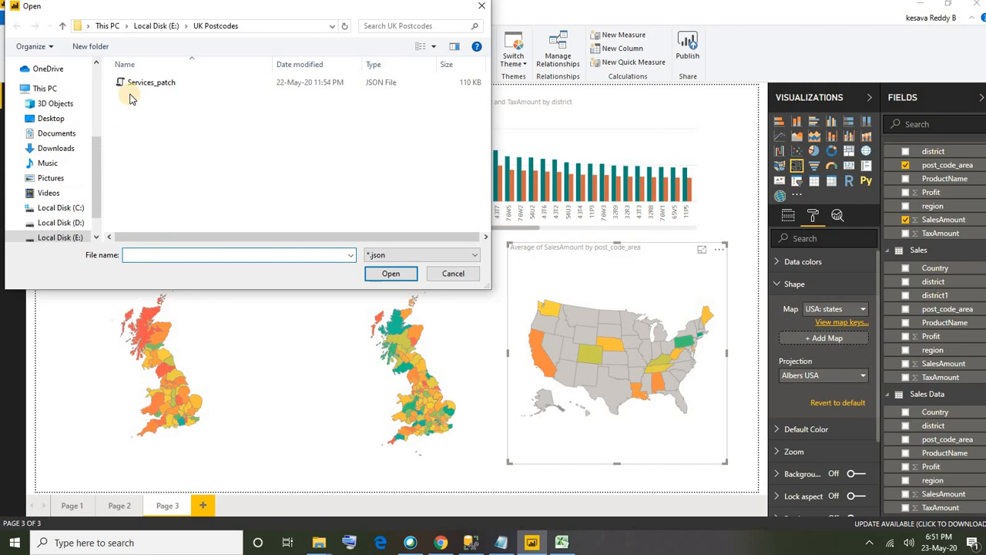
left_click(379, 255)
left_click(373, 278)
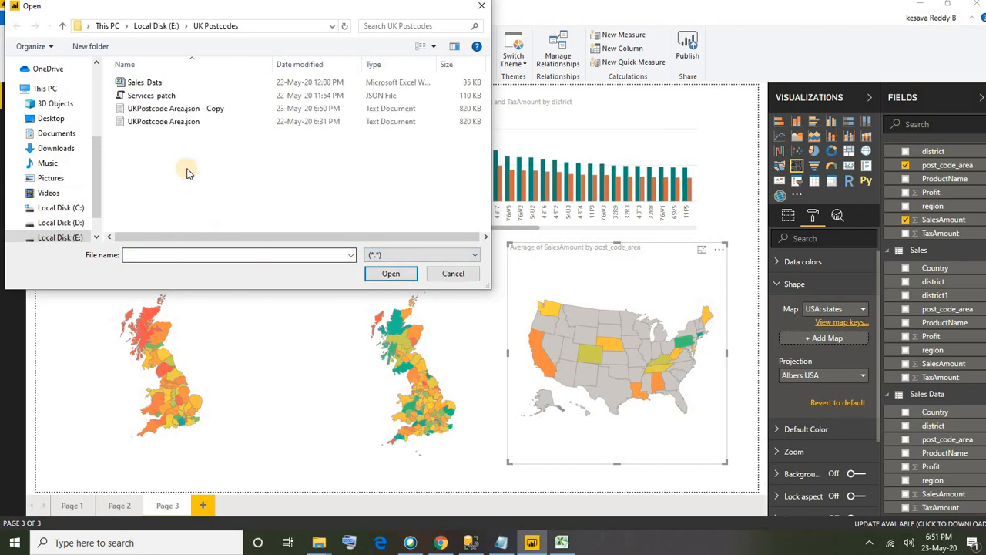
left_click(185, 112)
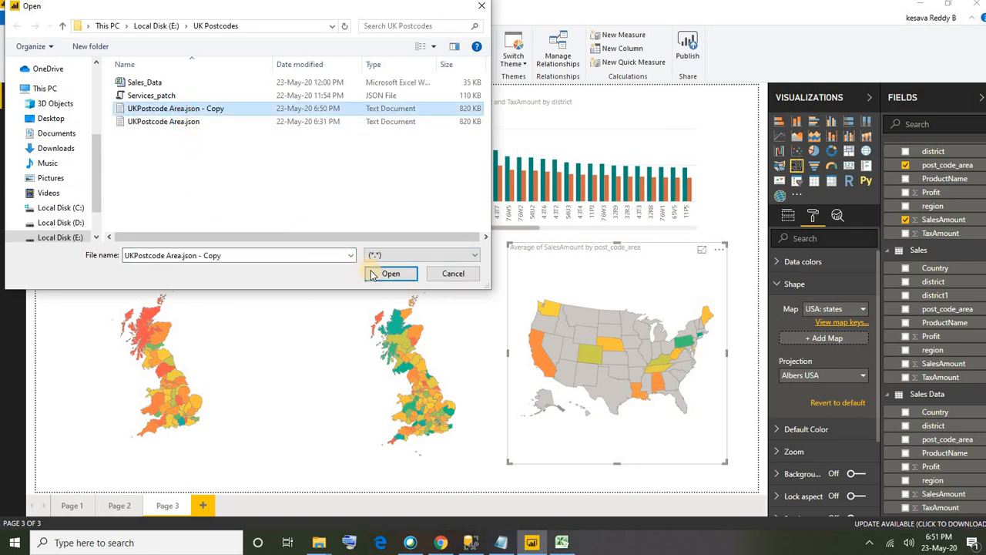
left_click(389, 274)
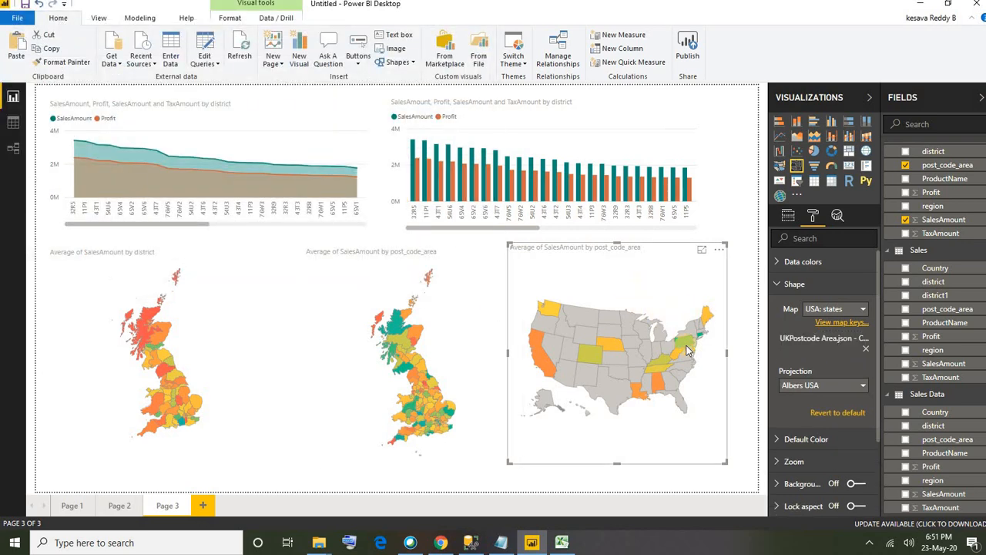
left_click(828, 308)
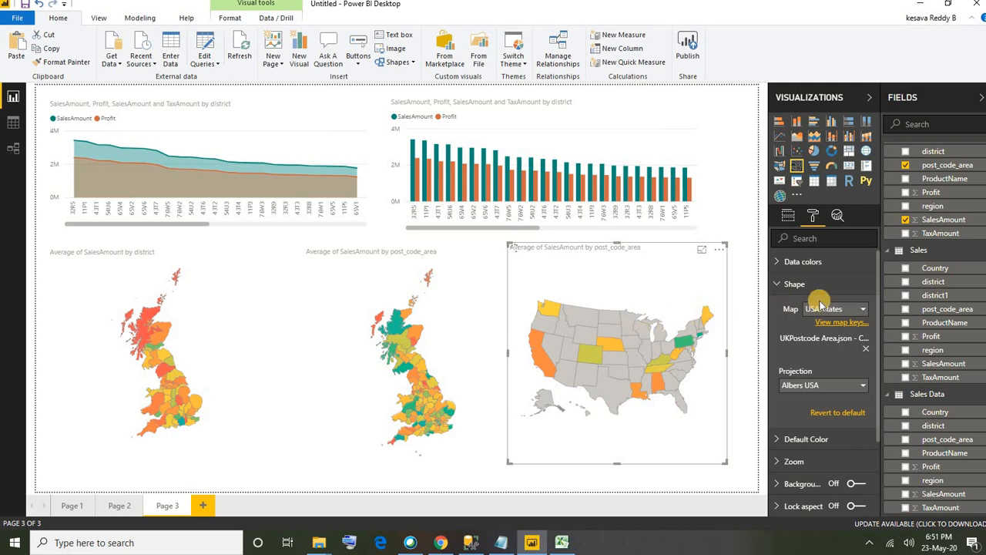
left_click(818, 327)
left_click(807, 395)
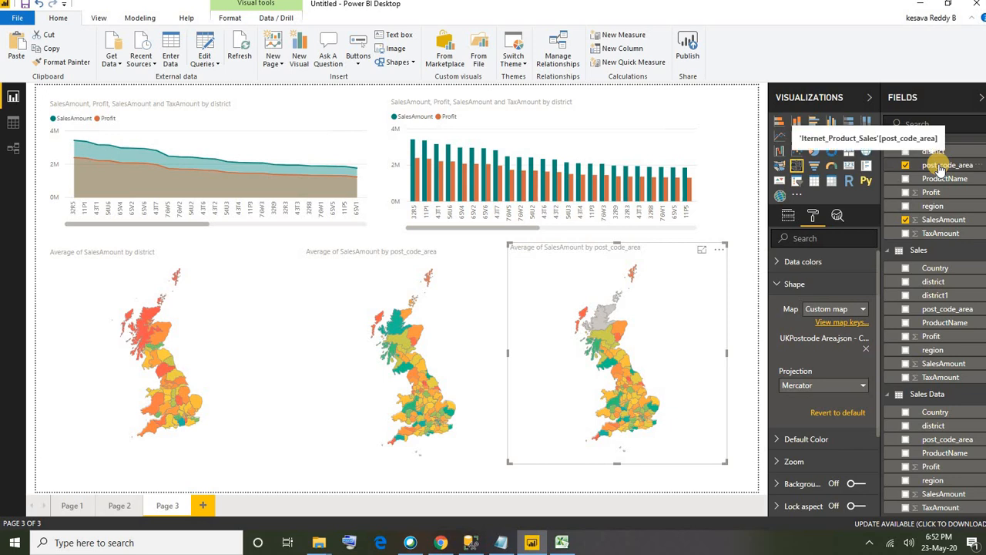
Check the field assignments of the new shape map and inspect its renamed areas in northern Scotland.
left_click(791, 215)
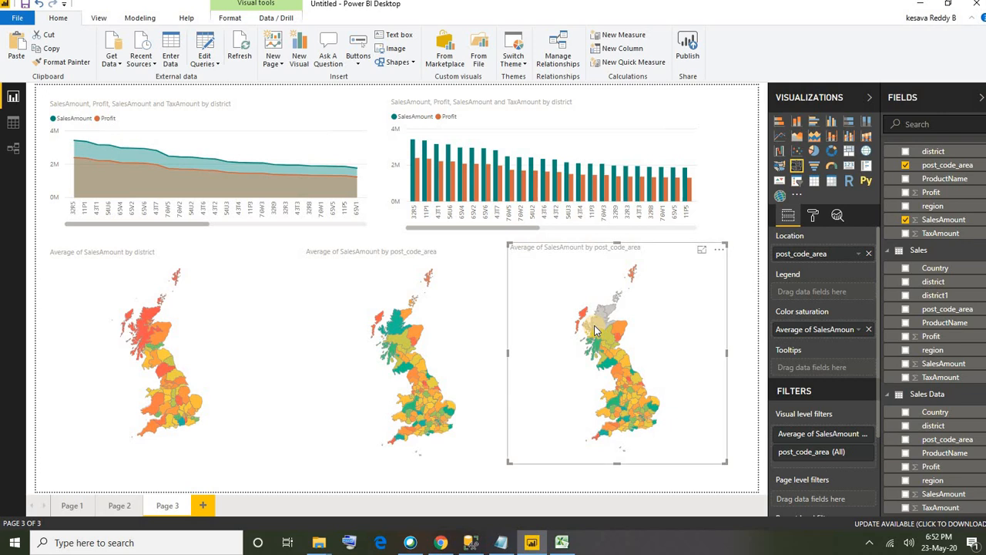
mouse_move(600, 325)
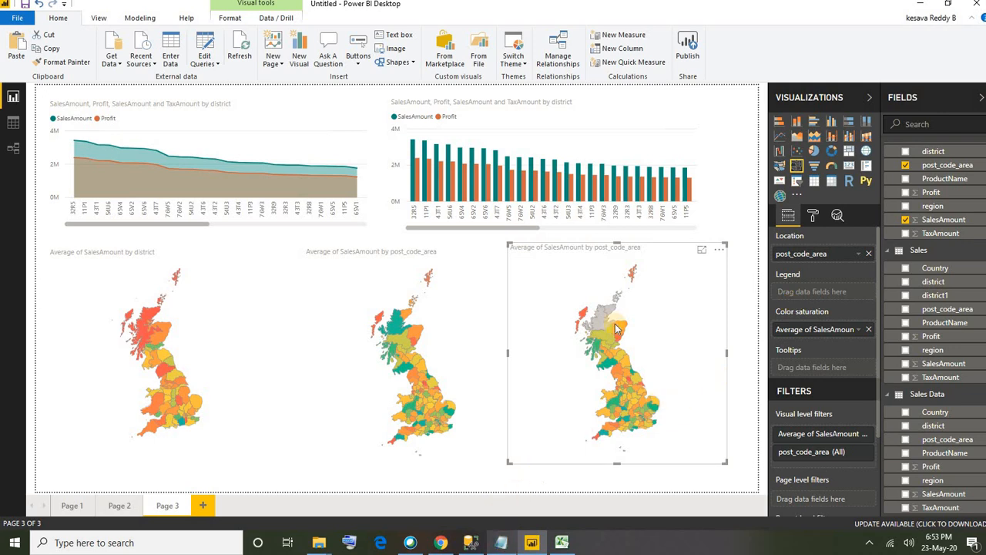
Open UKPostcode Area.json - Copy from the UK Postcodes folder in File Explorer and find the first KR20 area in it.
mouse_move(614, 314)
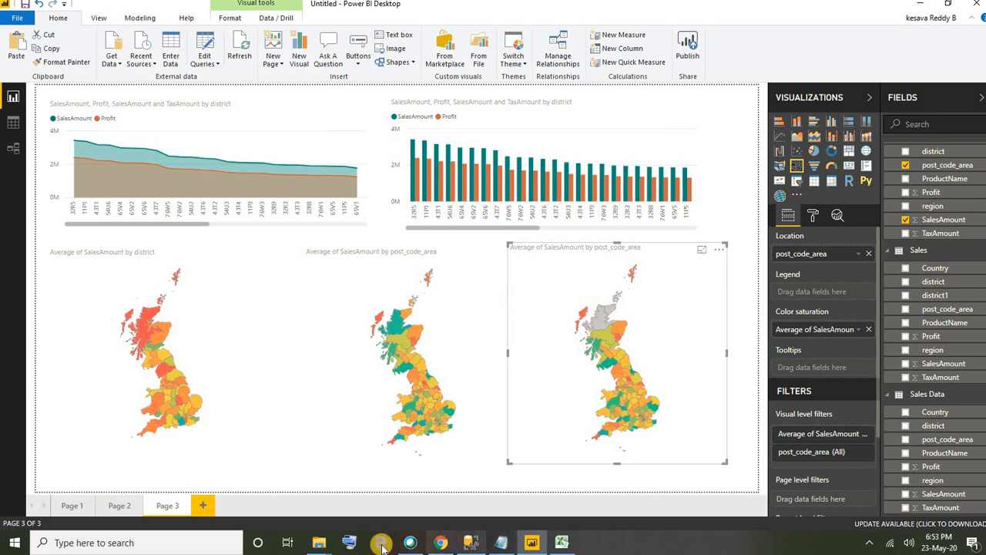
left_click(318, 542)
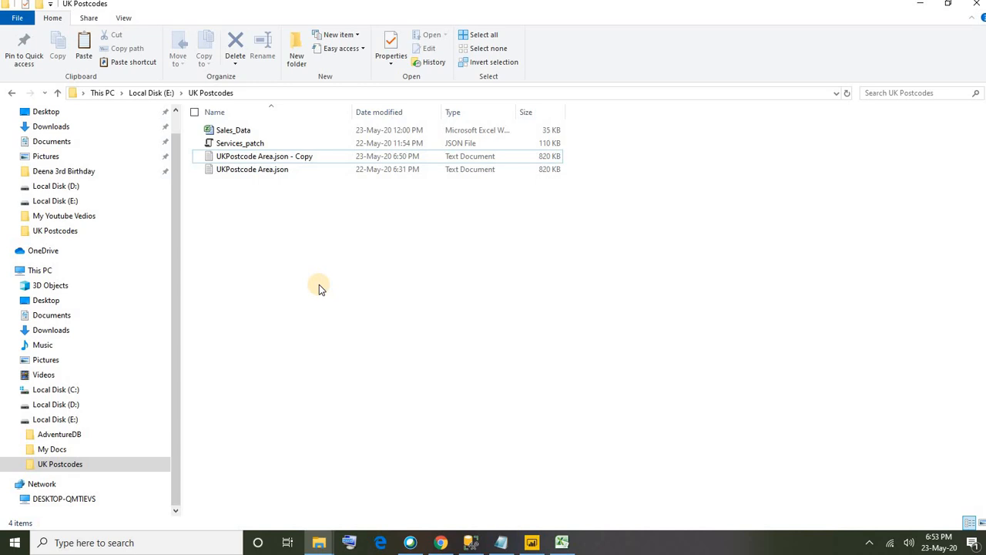
left_click(260, 159)
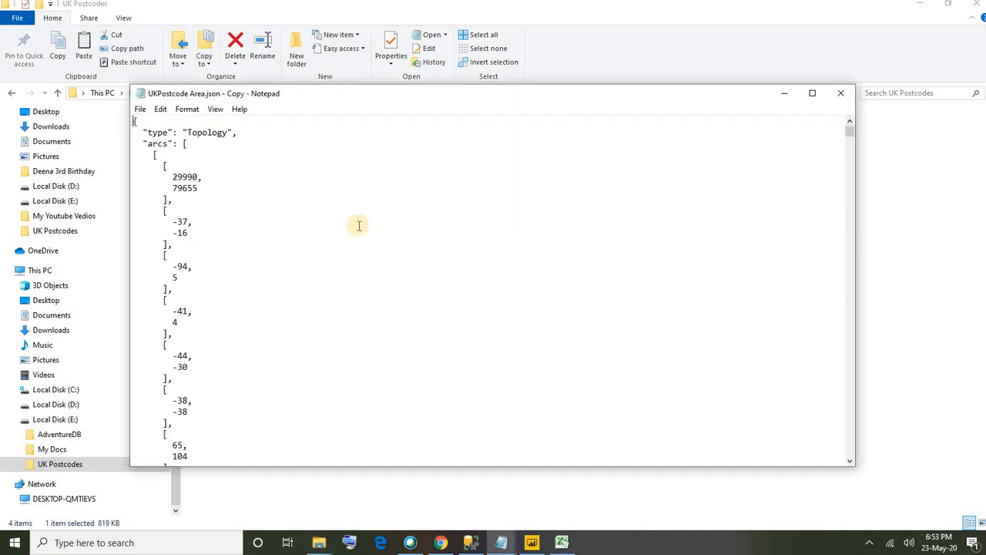
left_click(403, 276)
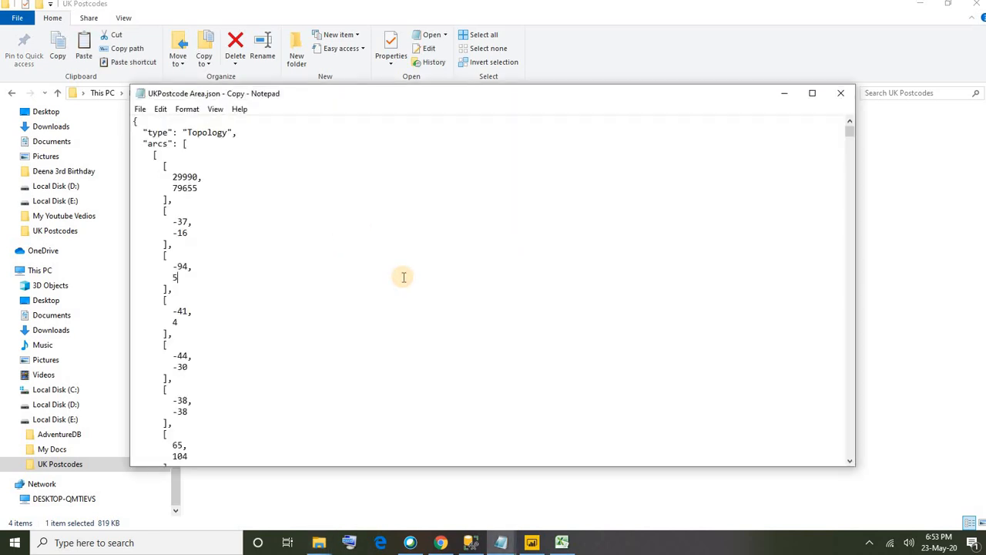
key("ctrl+f")
key("Return")
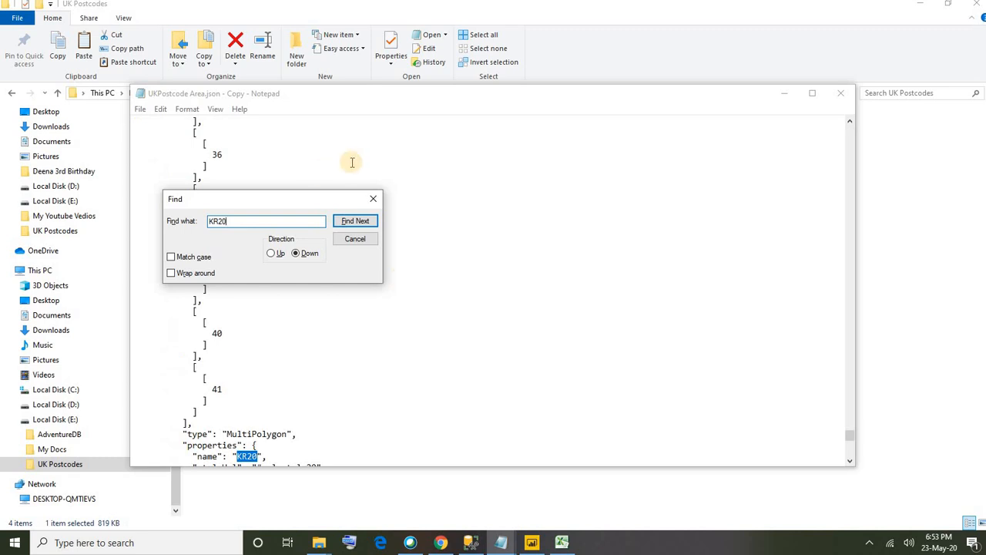
left_click(376, 196)
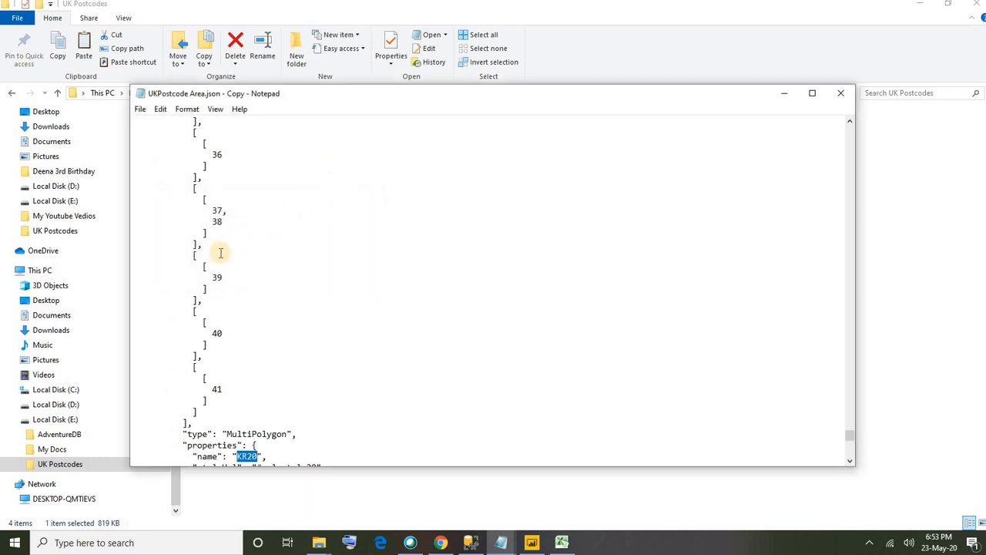
Delete the entire first KR20 area definition, from its arcs through the opening brace of the following HS area.
scroll(217, 254, "down", 1)
scroll(218, 256, "up", 3)
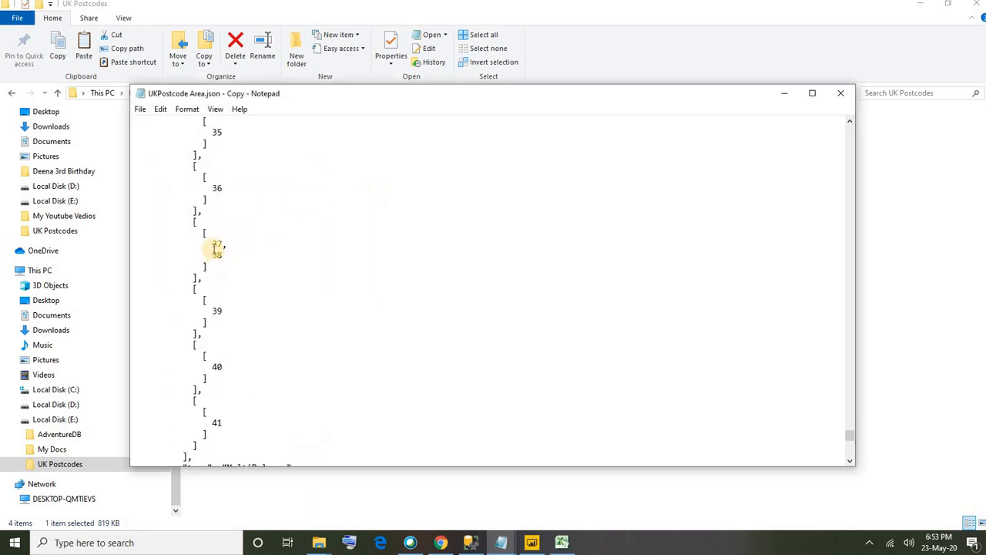
scroll(245, 281, "down", 20)
scroll(241, 262, "down", 8)
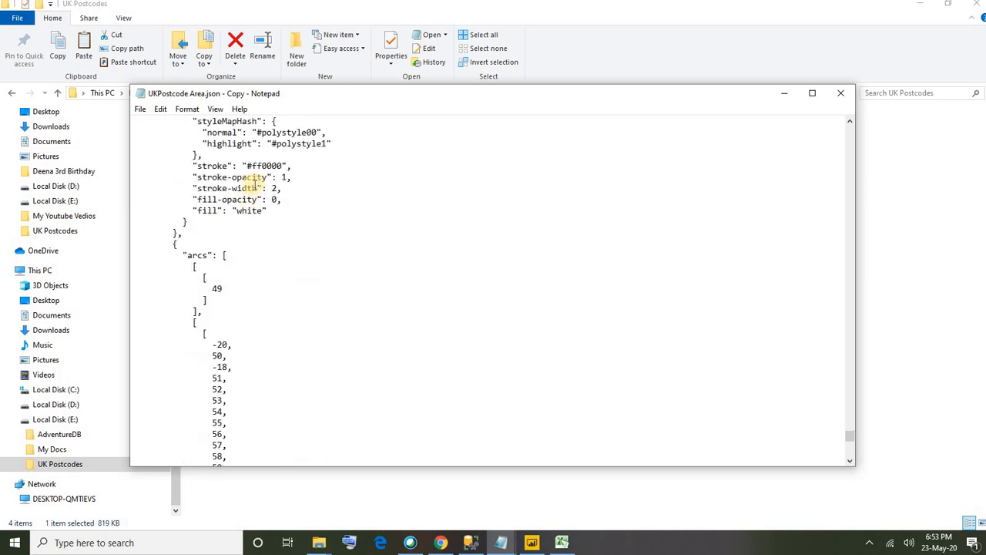
scroll(253, 154, "up", 2)
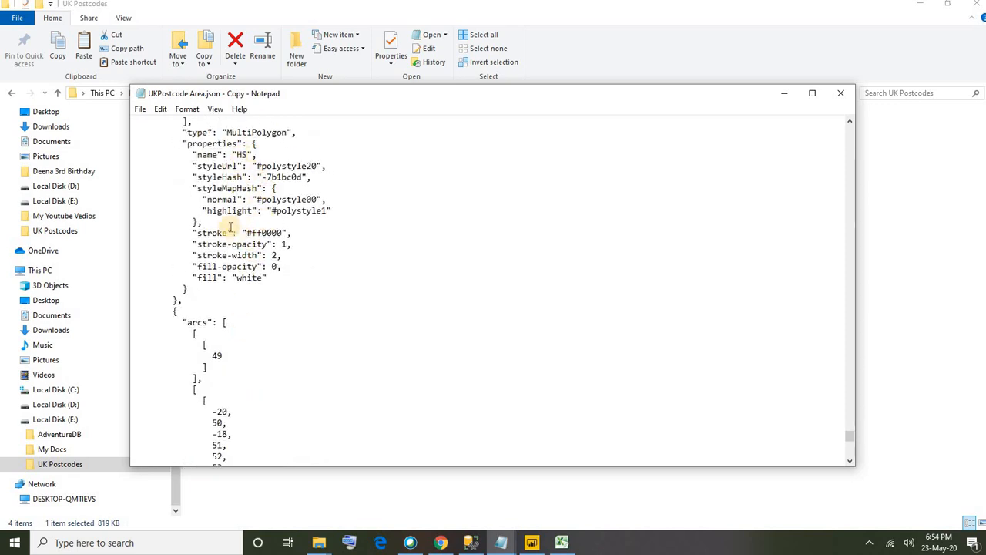
scroll(227, 223, "up", 7)
scroll(231, 273, "up", 8)
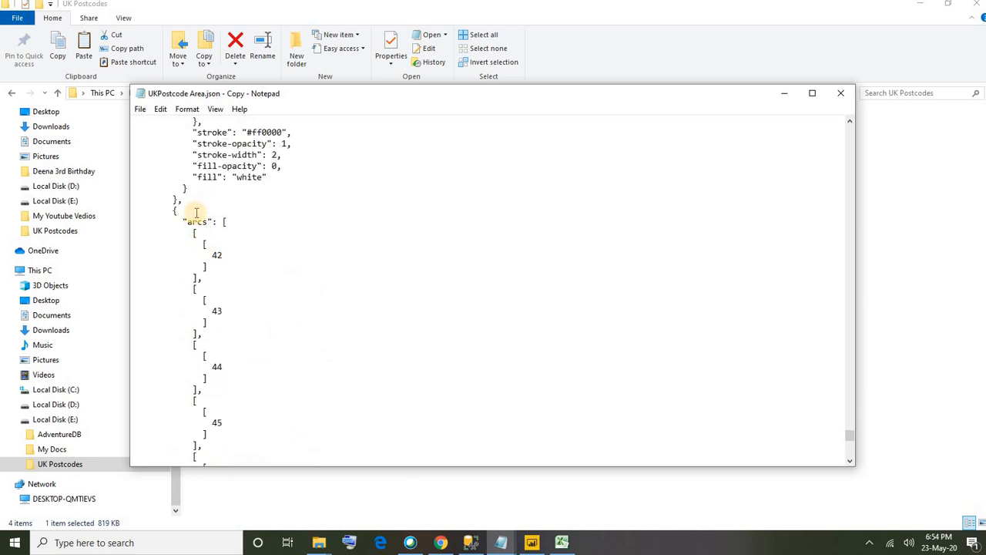
left_click(193, 207, "shift")
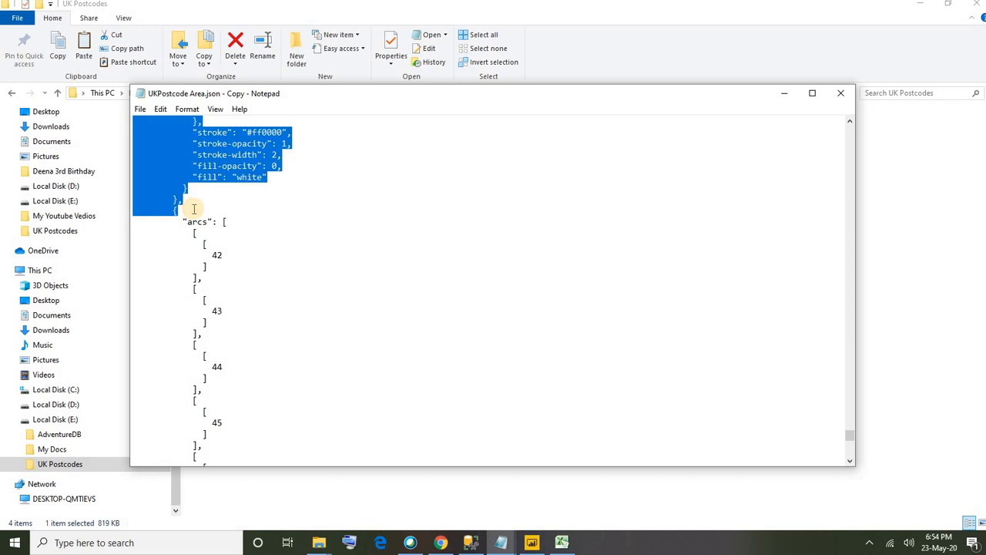
key("Delete")
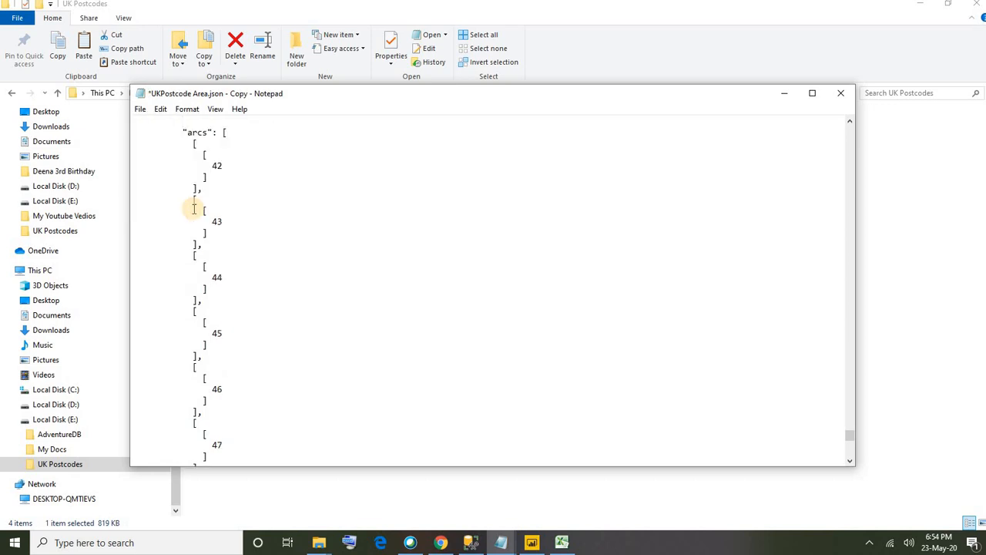
Search down for the remaining KR20 area and delete its entire definition, up to the arcs of the AB area.
left_click(275, 243)
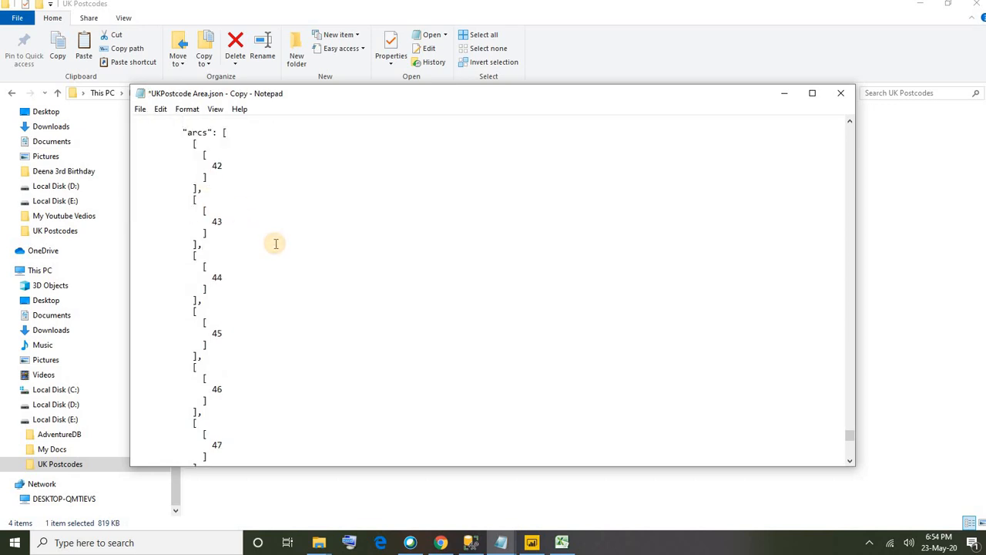
key("ctrl+f")
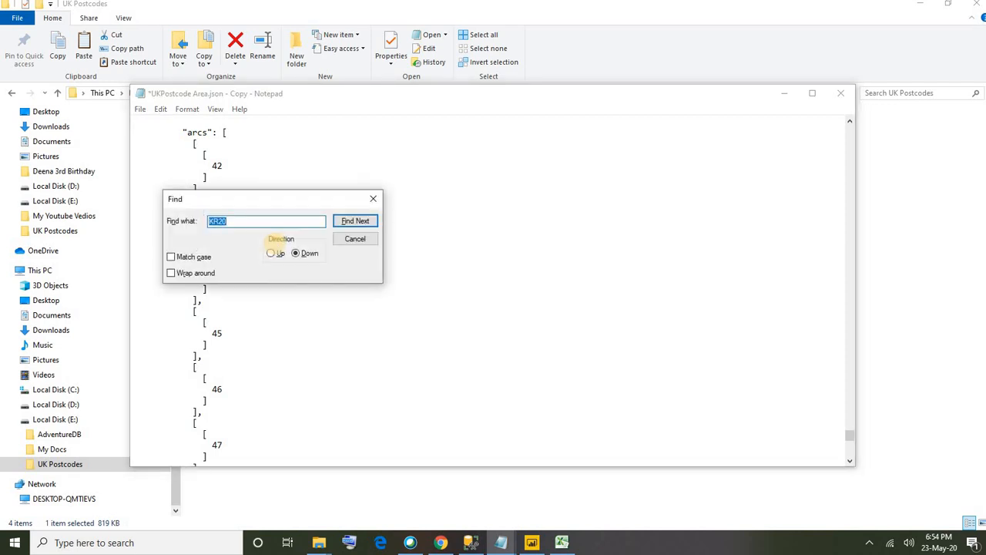
type("KR20")
key("Return")
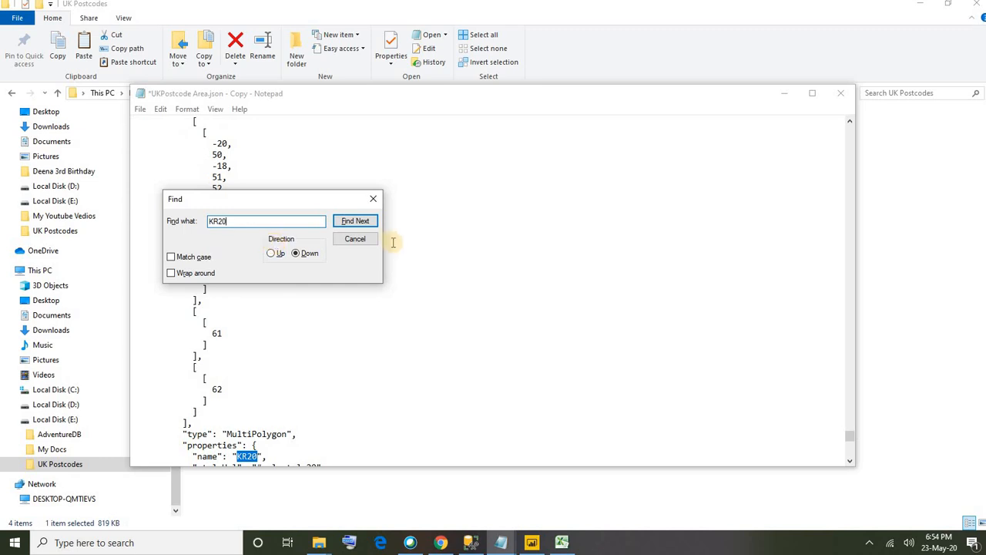
left_click(357, 240)
scroll(231, 241, "up", 5)
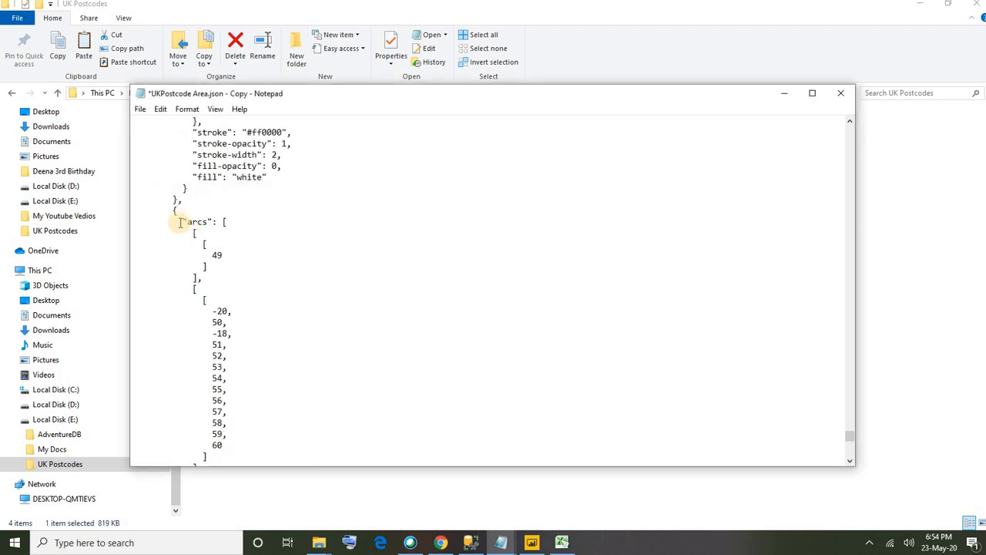
left_click(179, 222)
scroll(227, 245, "down", 13)
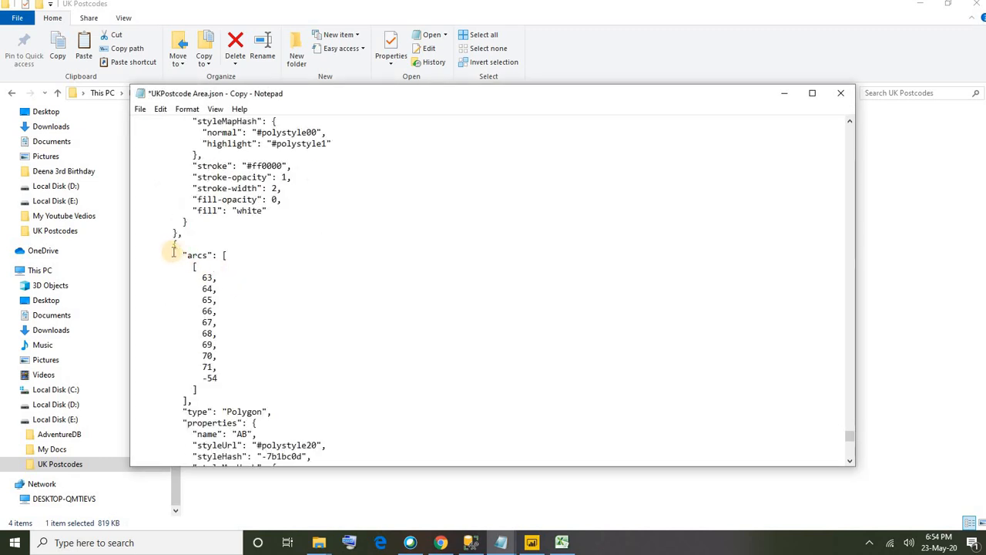
left_click(178, 251, "shift")
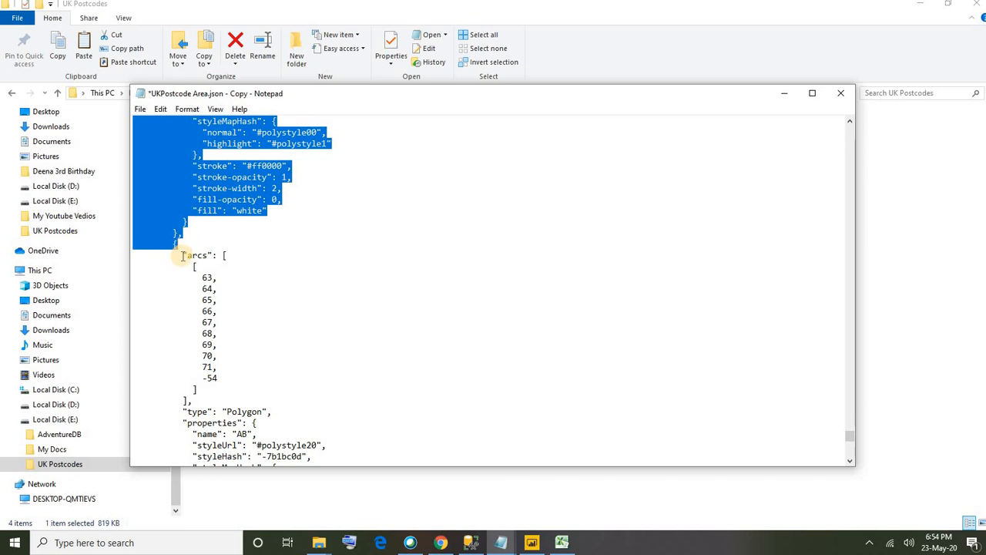
key("Delete")
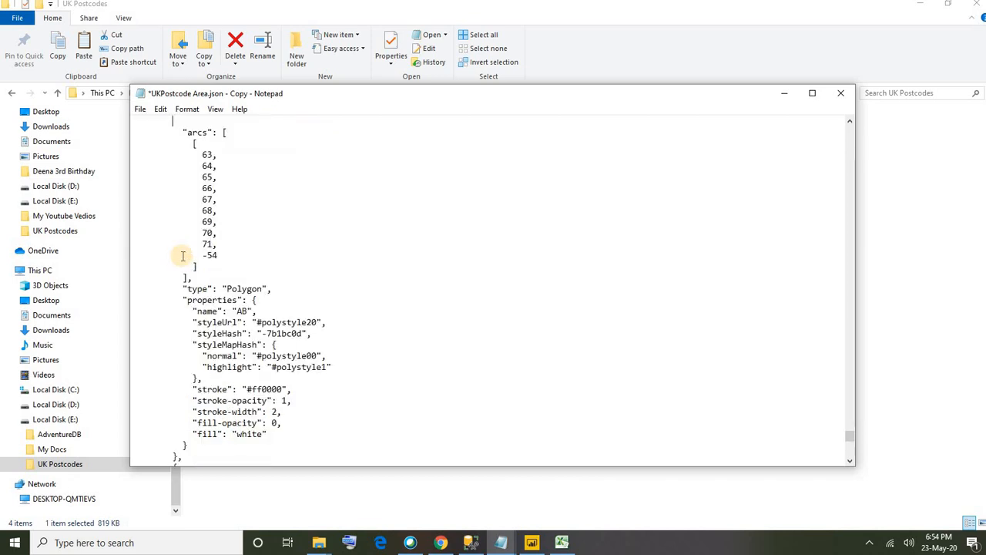
Save the edited copy of the map file and close it.
key("ctrl+s")
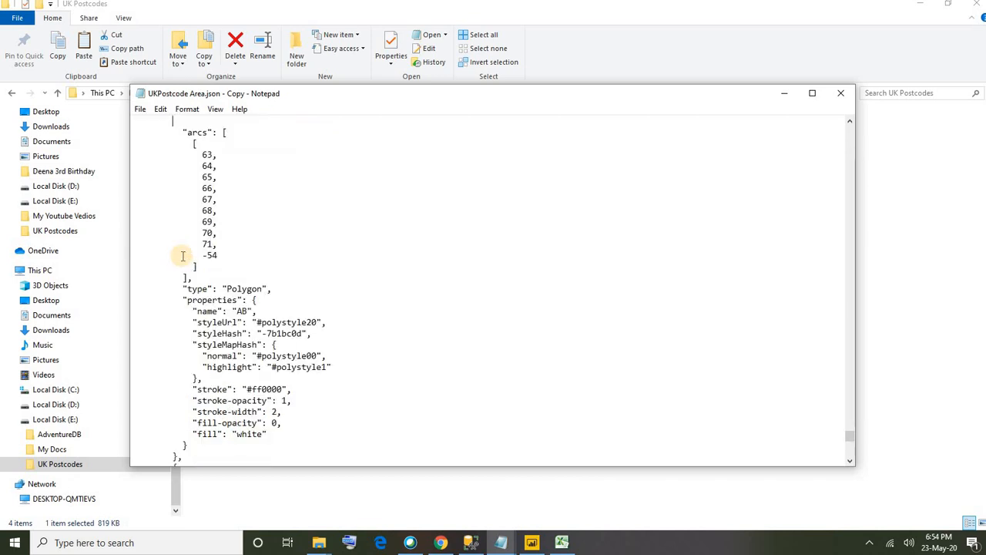
left_click(841, 93)
left_click(429, 311)
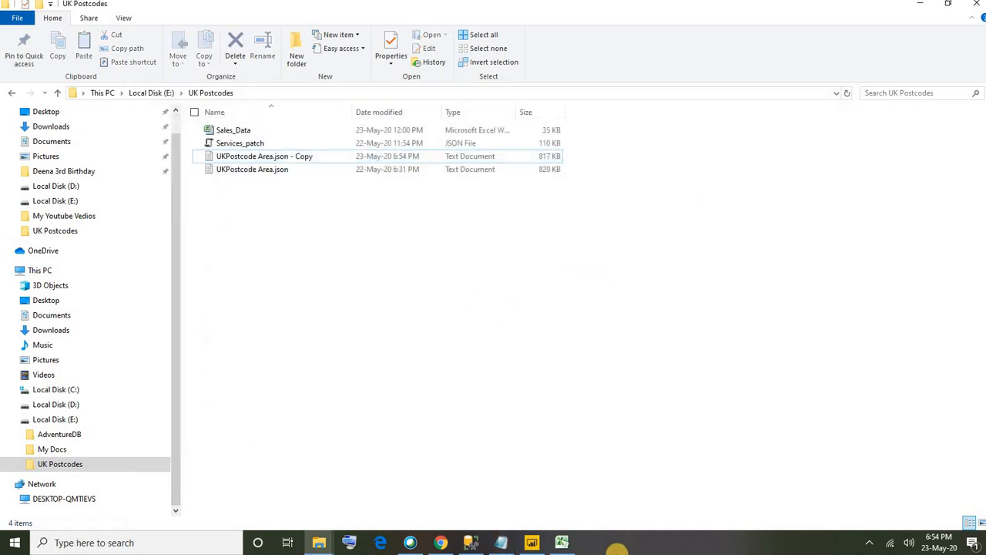
Switch to Power BI Desktop and reload the rightmost shape map's custom map from the edited UKPostcode Area.json - Copy, listing all file types.
left_click(531, 542)
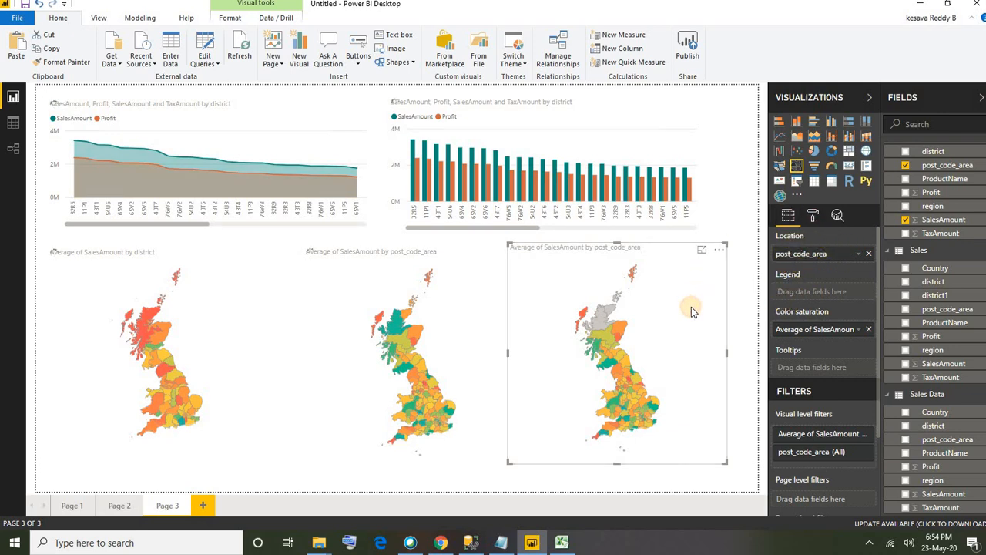
left_click(728, 217)
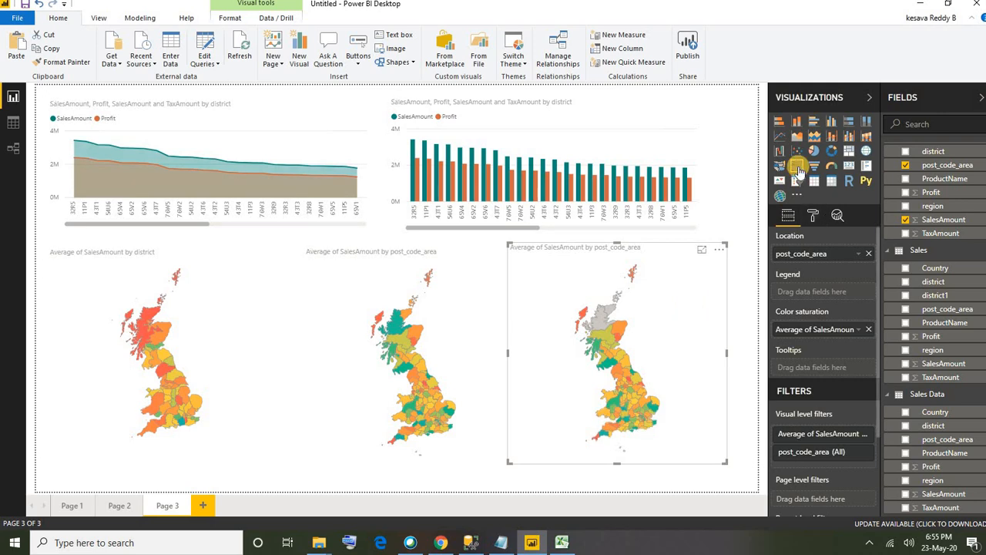
left_click(814, 218)
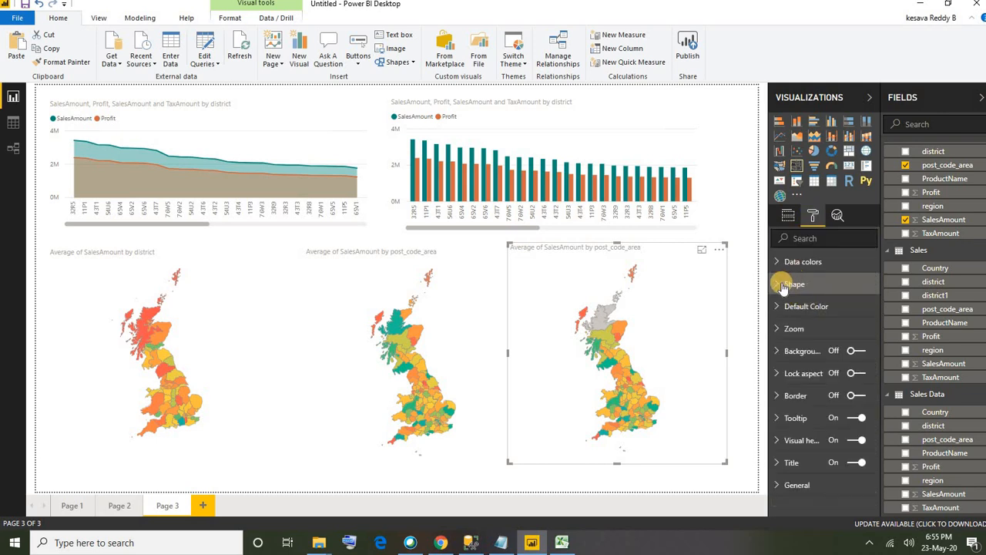
left_click(810, 285)
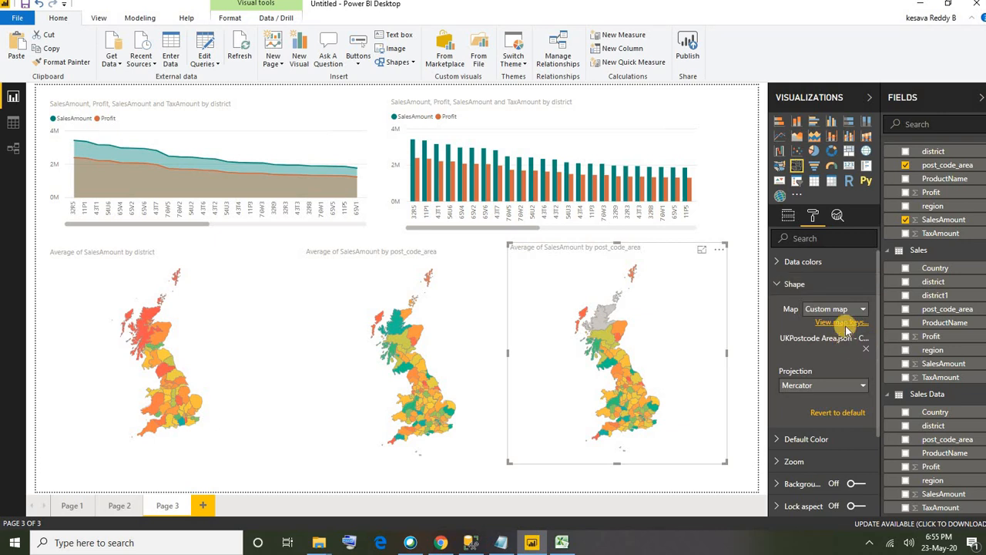
left_click(810, 325)
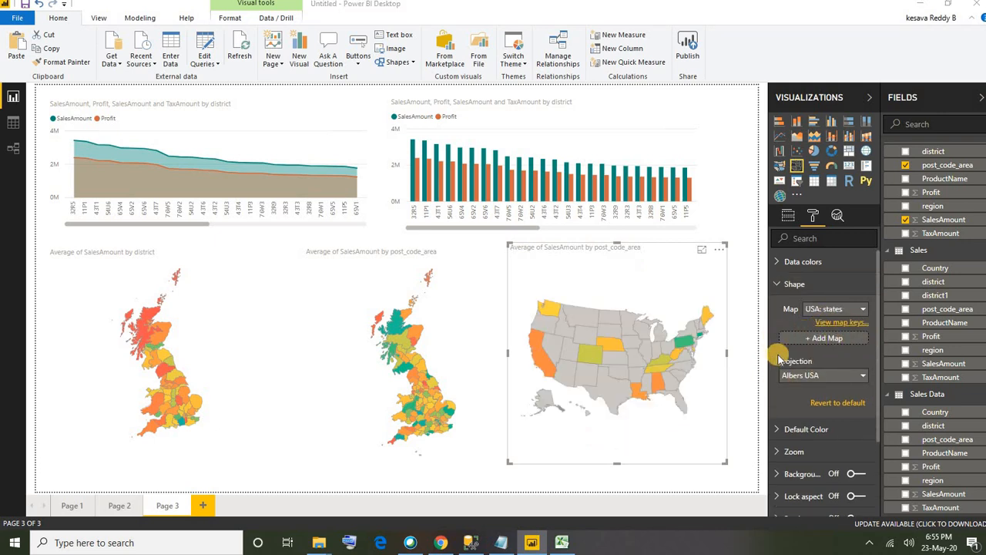
left_click(396, 258)
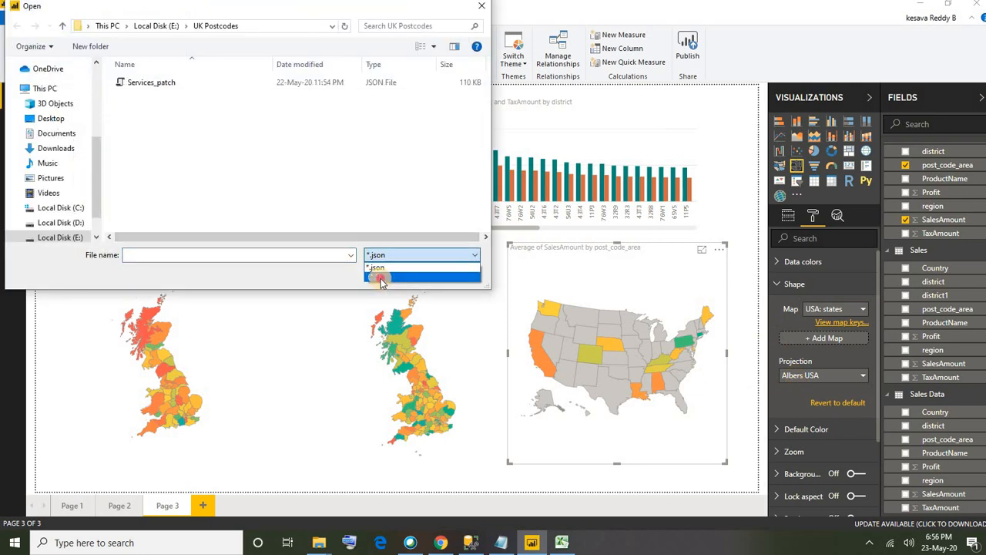
left_click(381, 277)
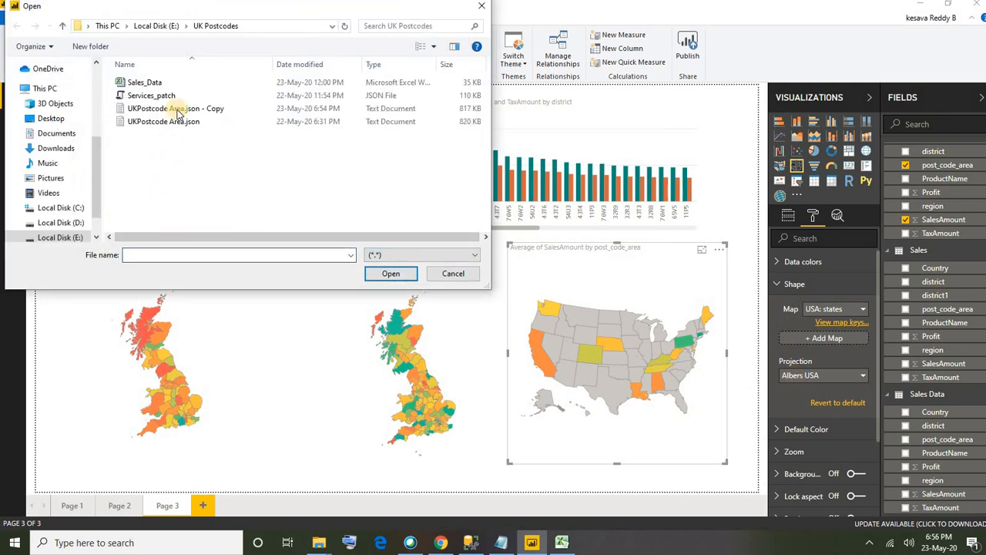
left_click(177, 109)
left_click(390, 273)
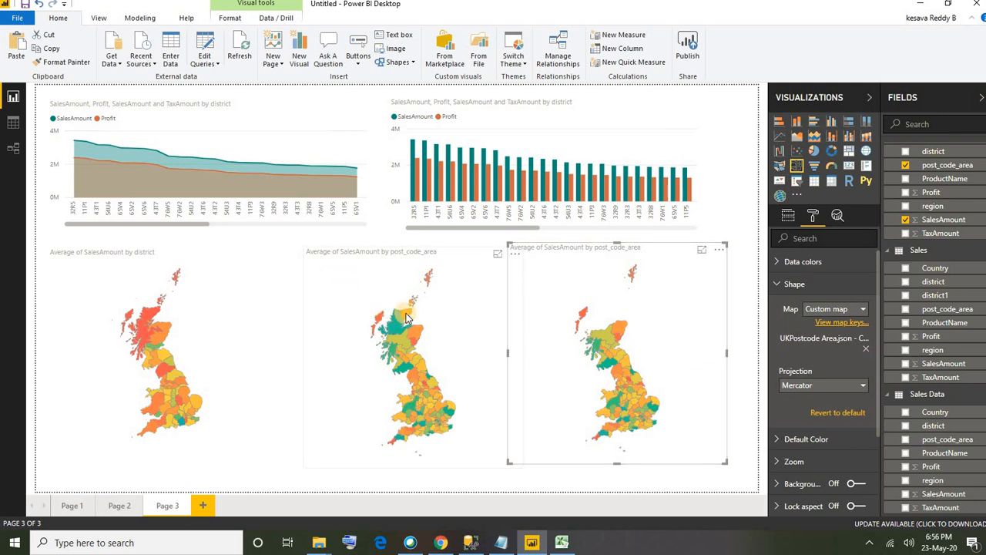
Compare the KW and IV areas of northern Scotland on the original post_code_area map with the edited map.
mouse_move(406, 319)
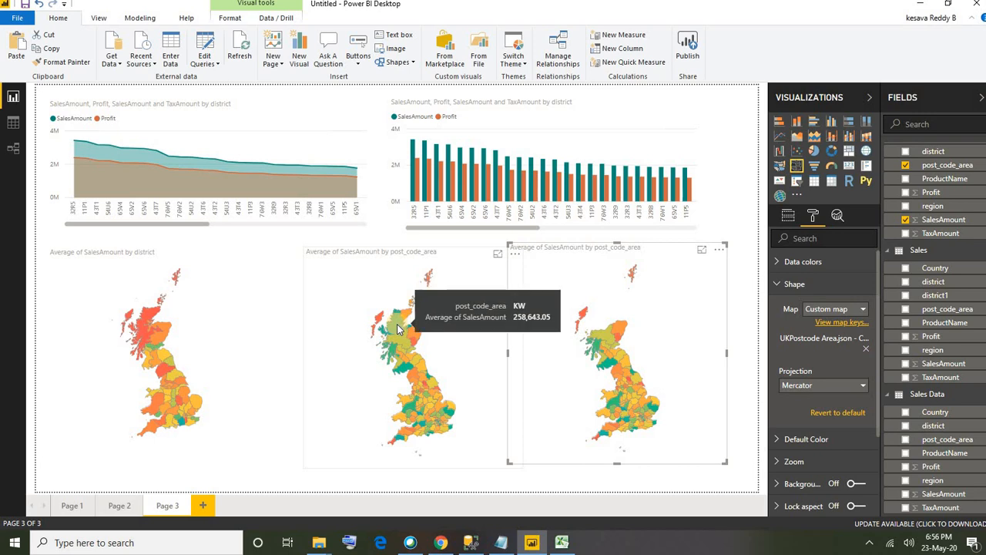
left_click(622, 312)
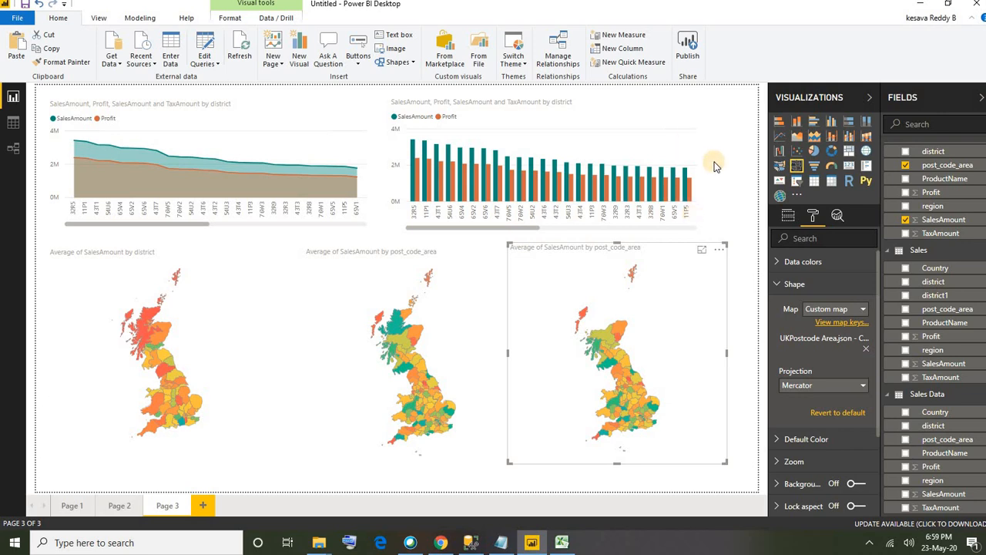
left_click(740, 162)
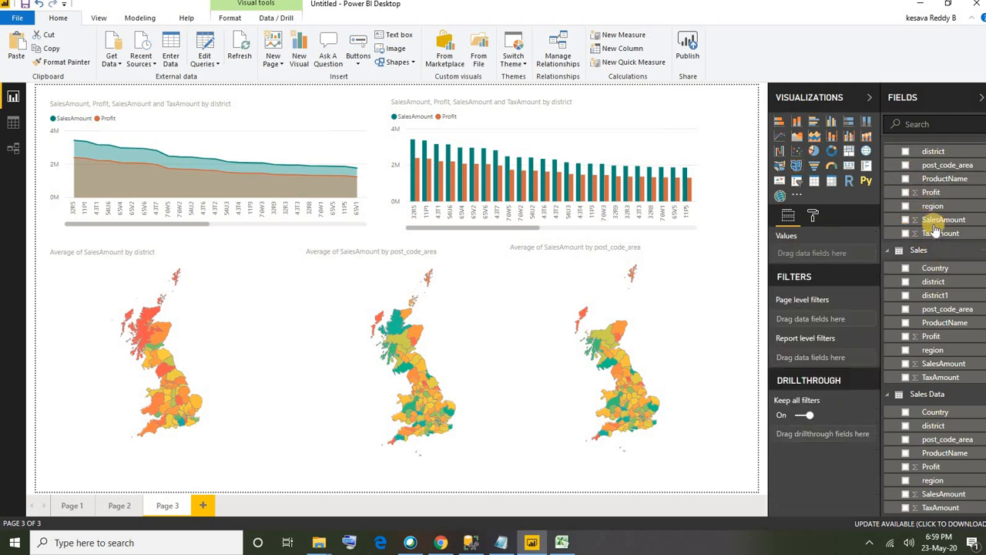
left_click(812, 217)
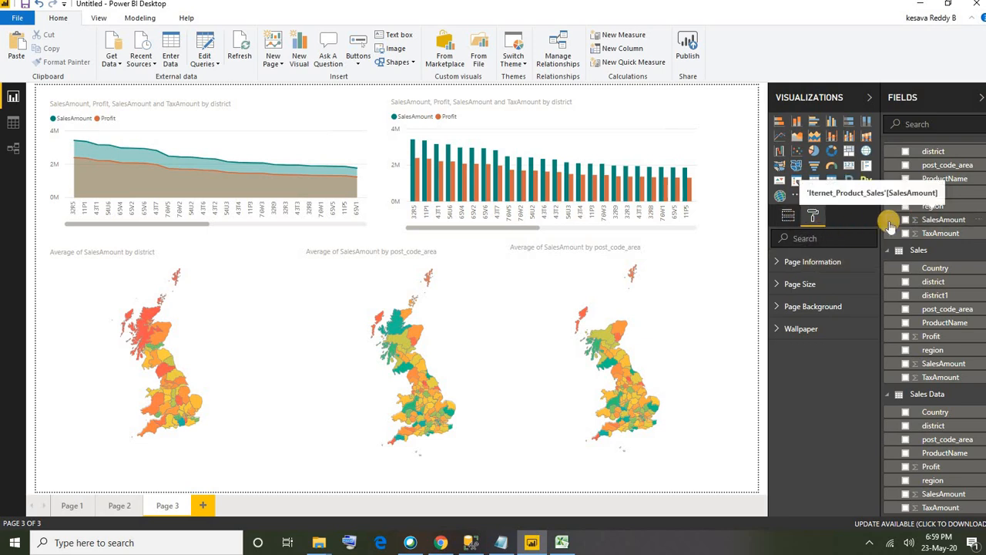
left_click(677, 322)
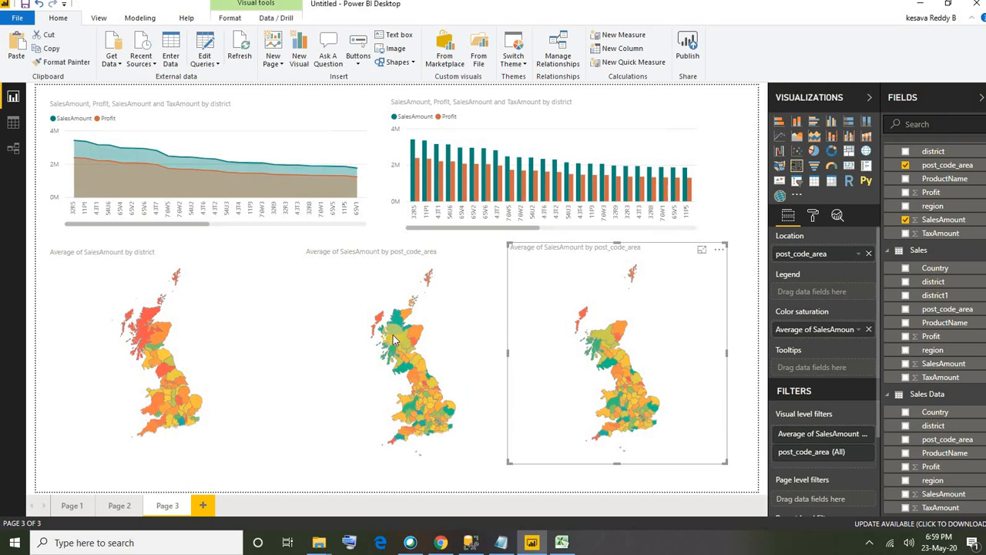
mouse_move(396, 332)
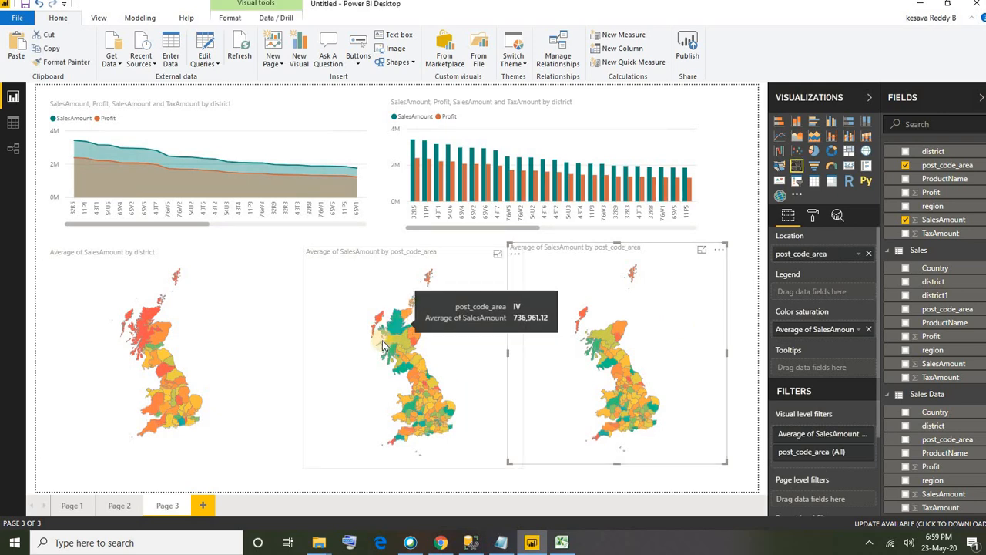
left_click(395, 326)
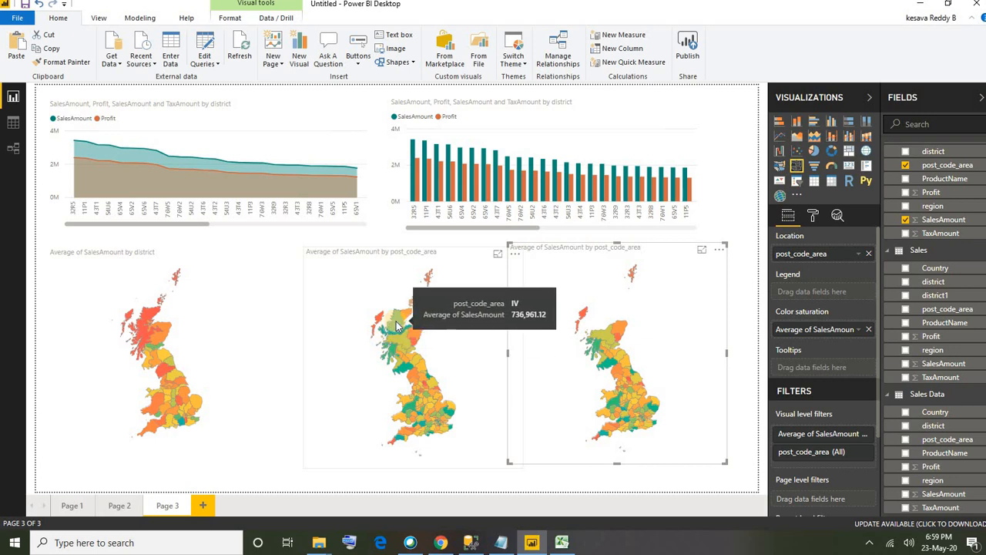